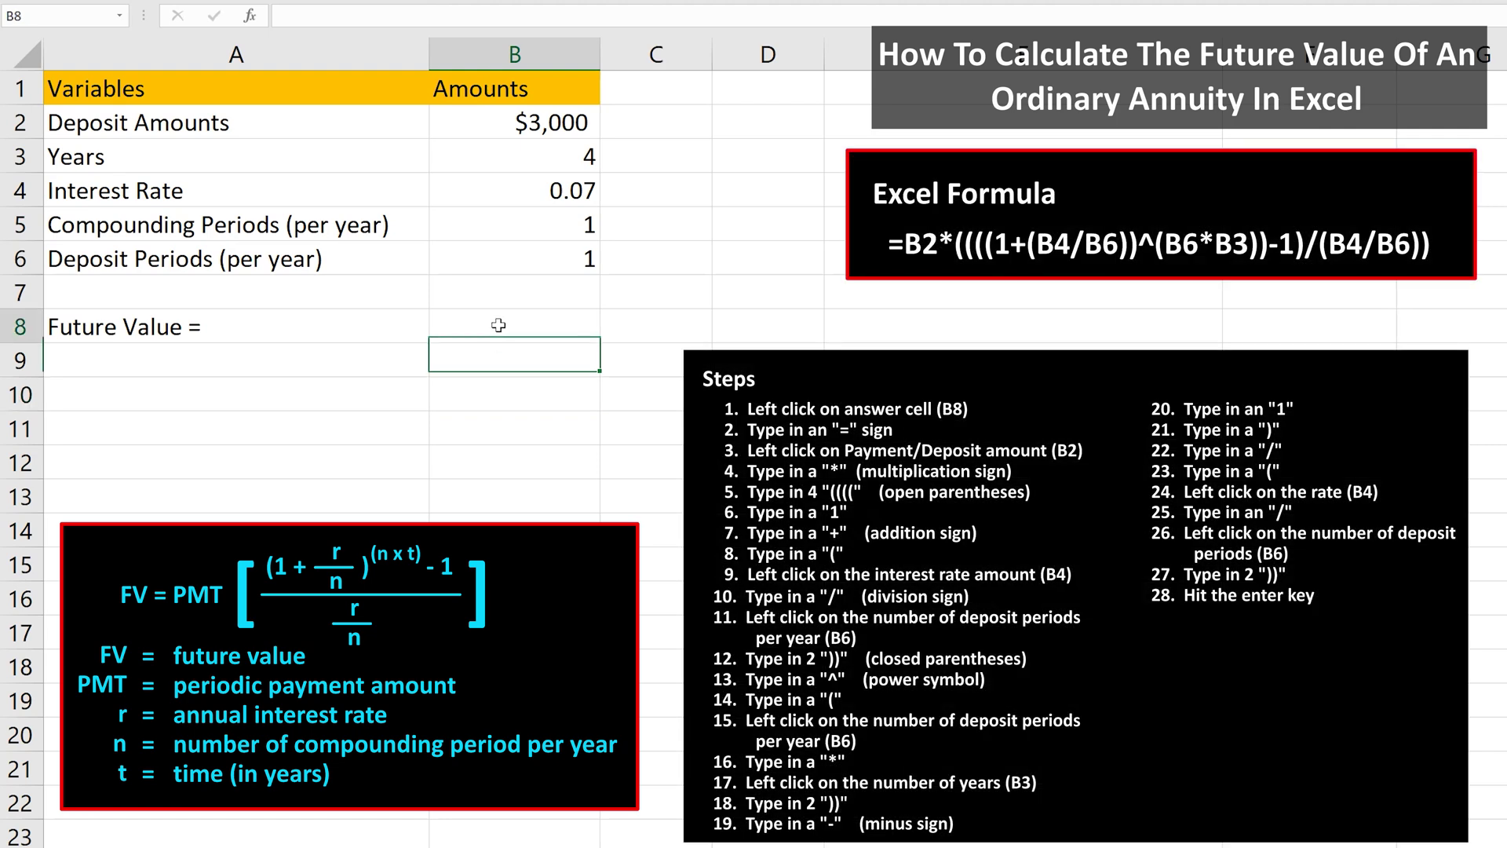
Start B8's future-value formula as =B2*((((1+(B4/B6))^( from the deposit, rate and periods
left_click(500, 337)
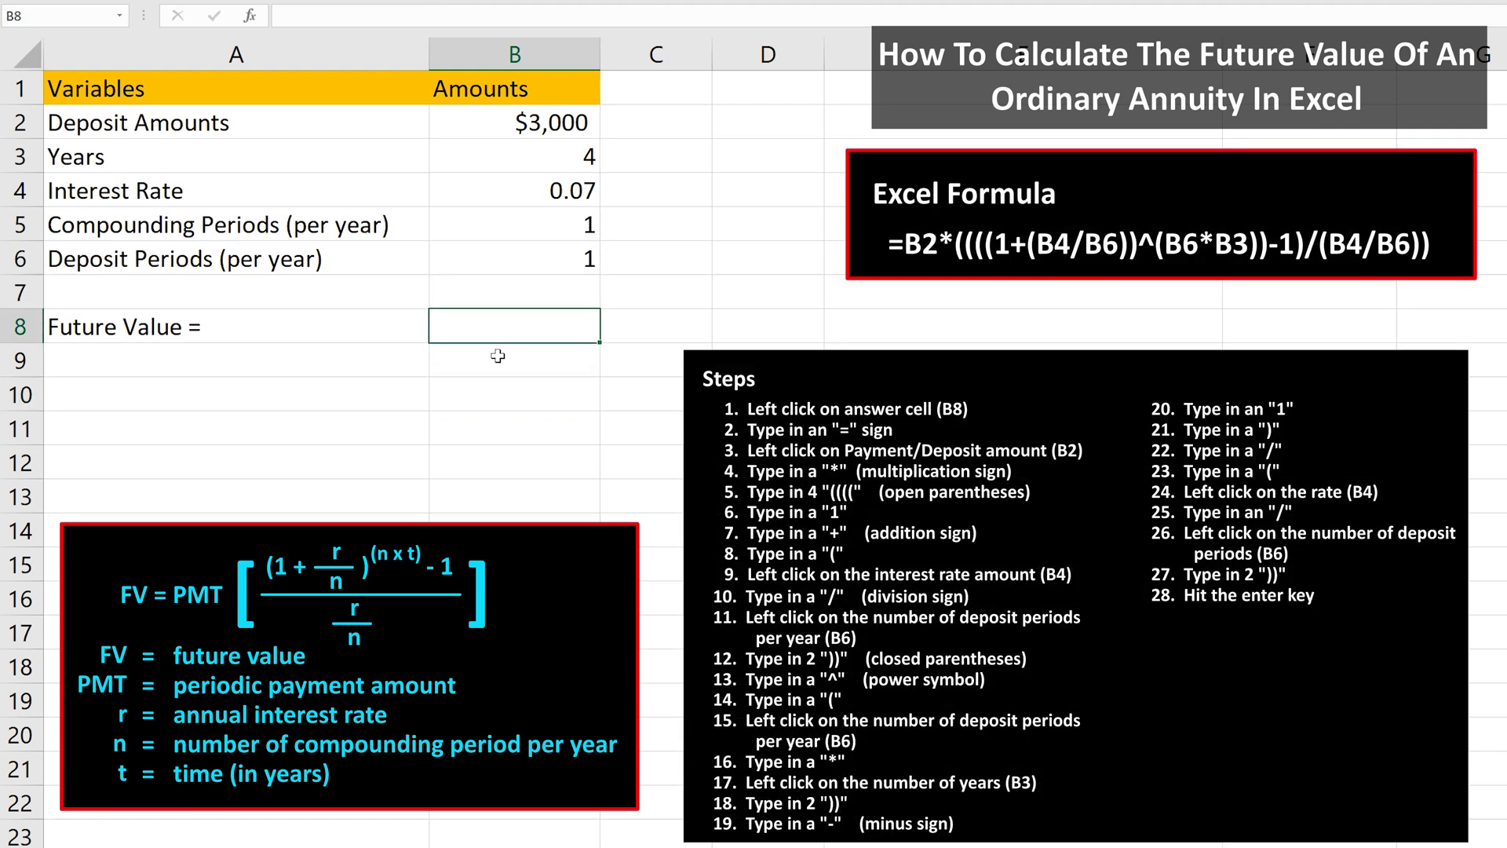
type("=")
left_click(525, 128)
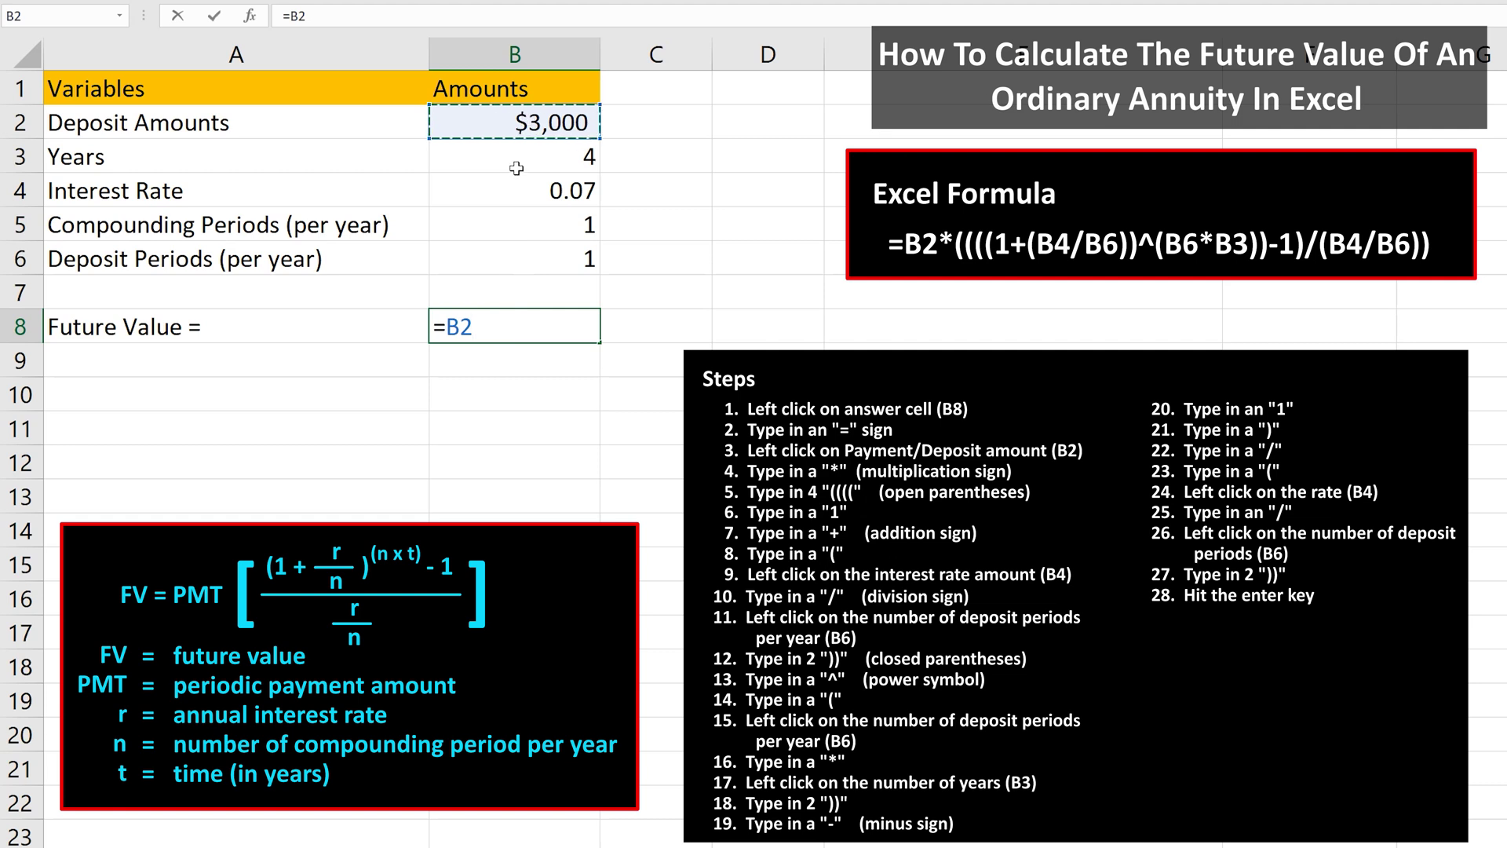
type("*((((")
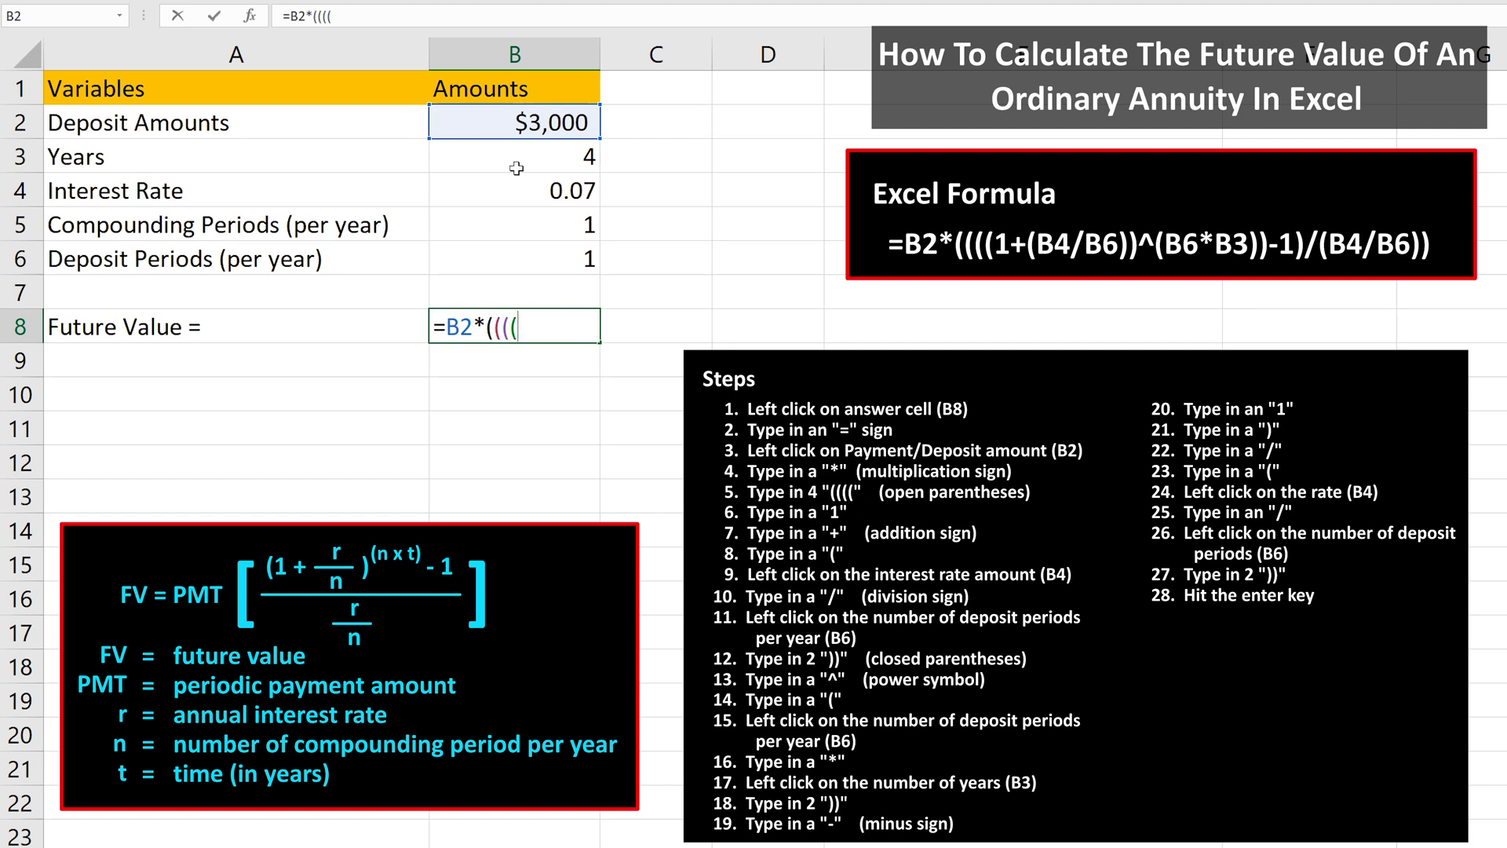
type("1+(")
left_click(513, 199)
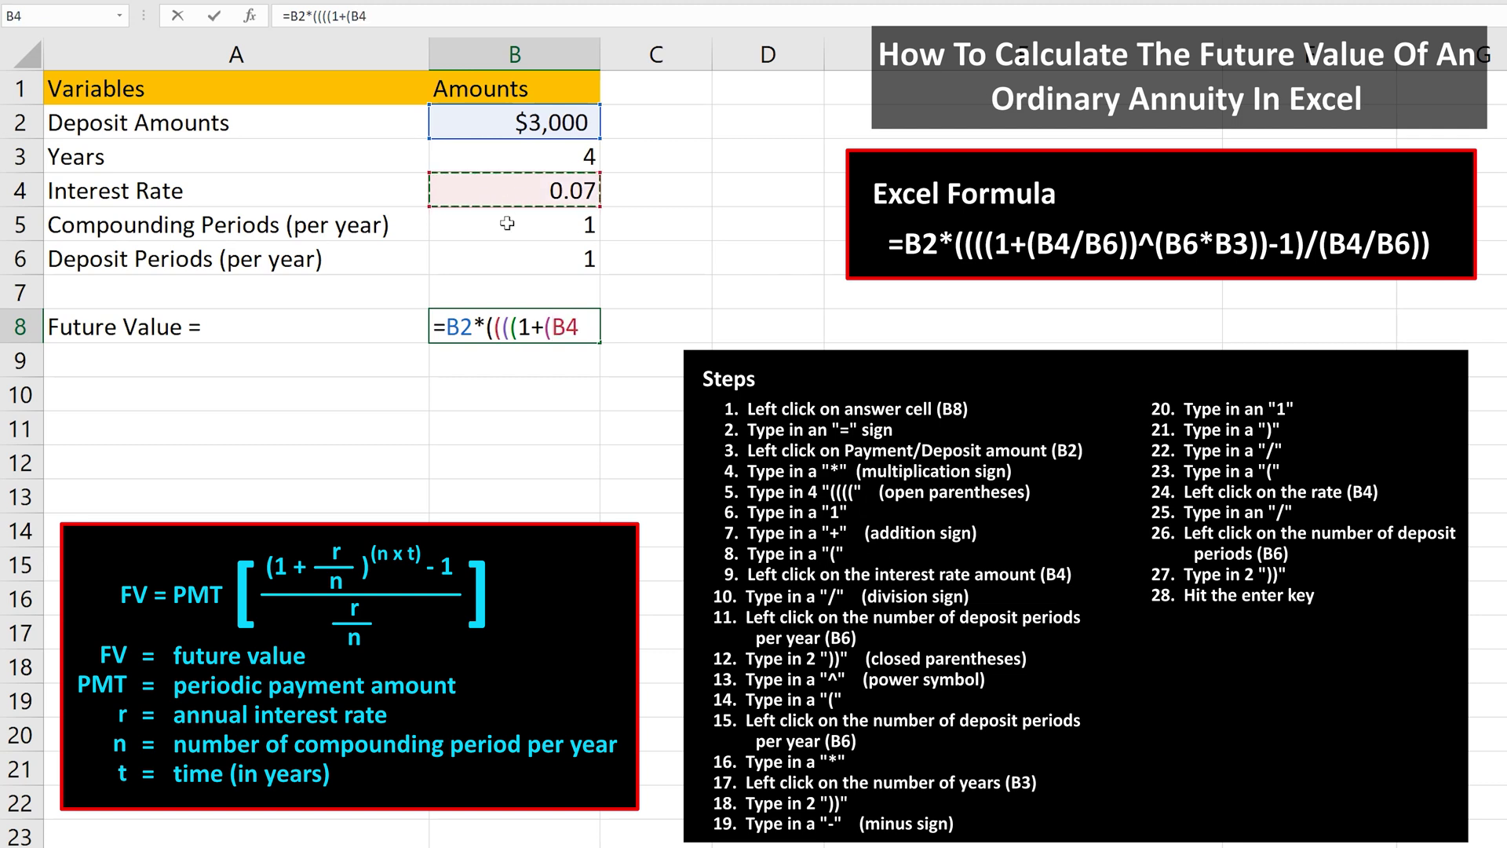
type("/")
left_click(514, 257)
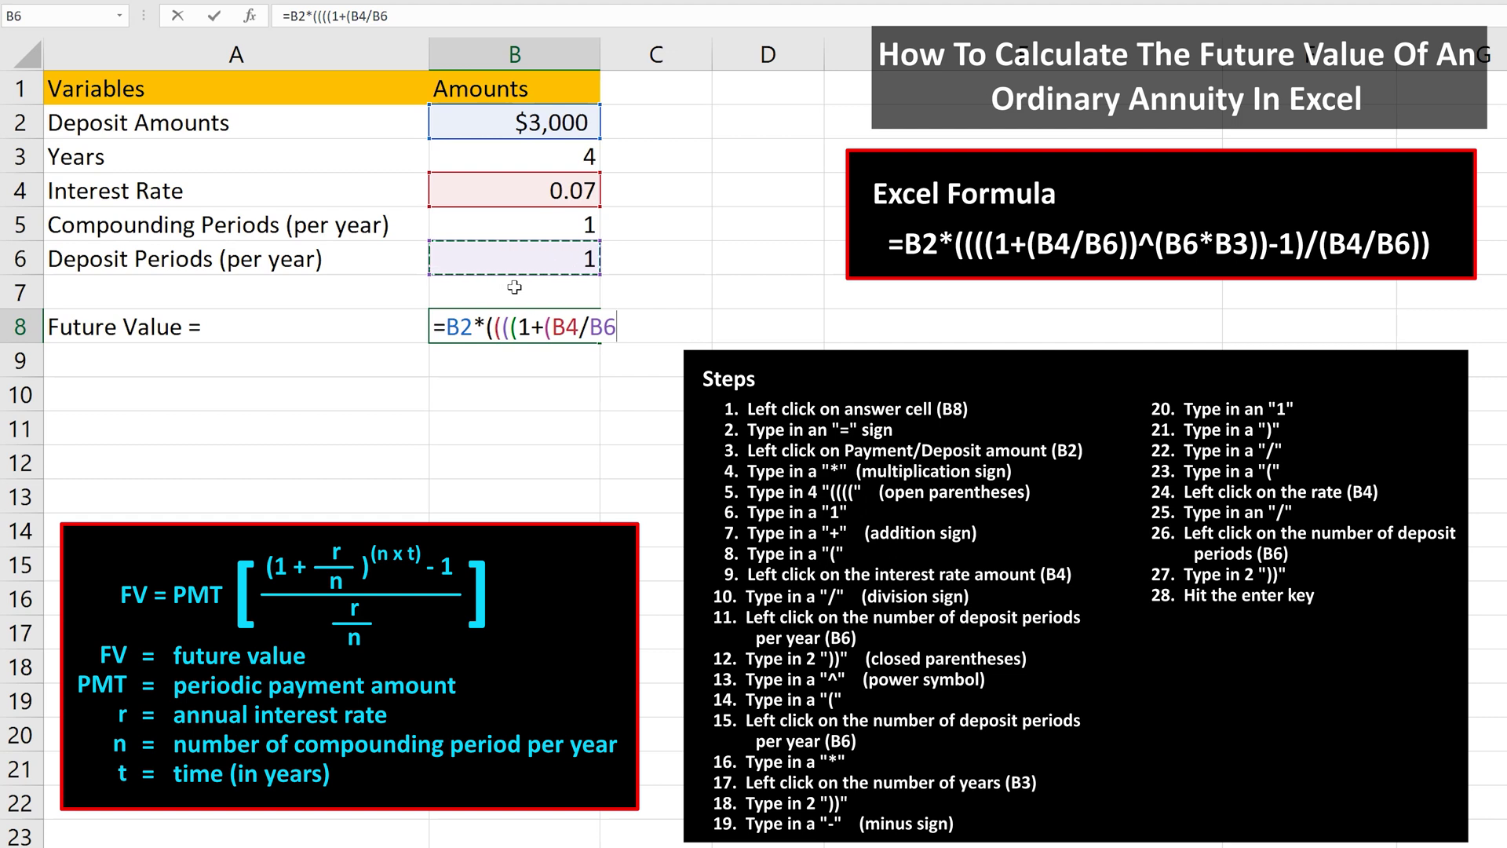
type("))")
type("^(")
Complete B8's formula with exponent B6*B3, minus 1, divided by (B4/B6), and commit it
left_click(511, 256)
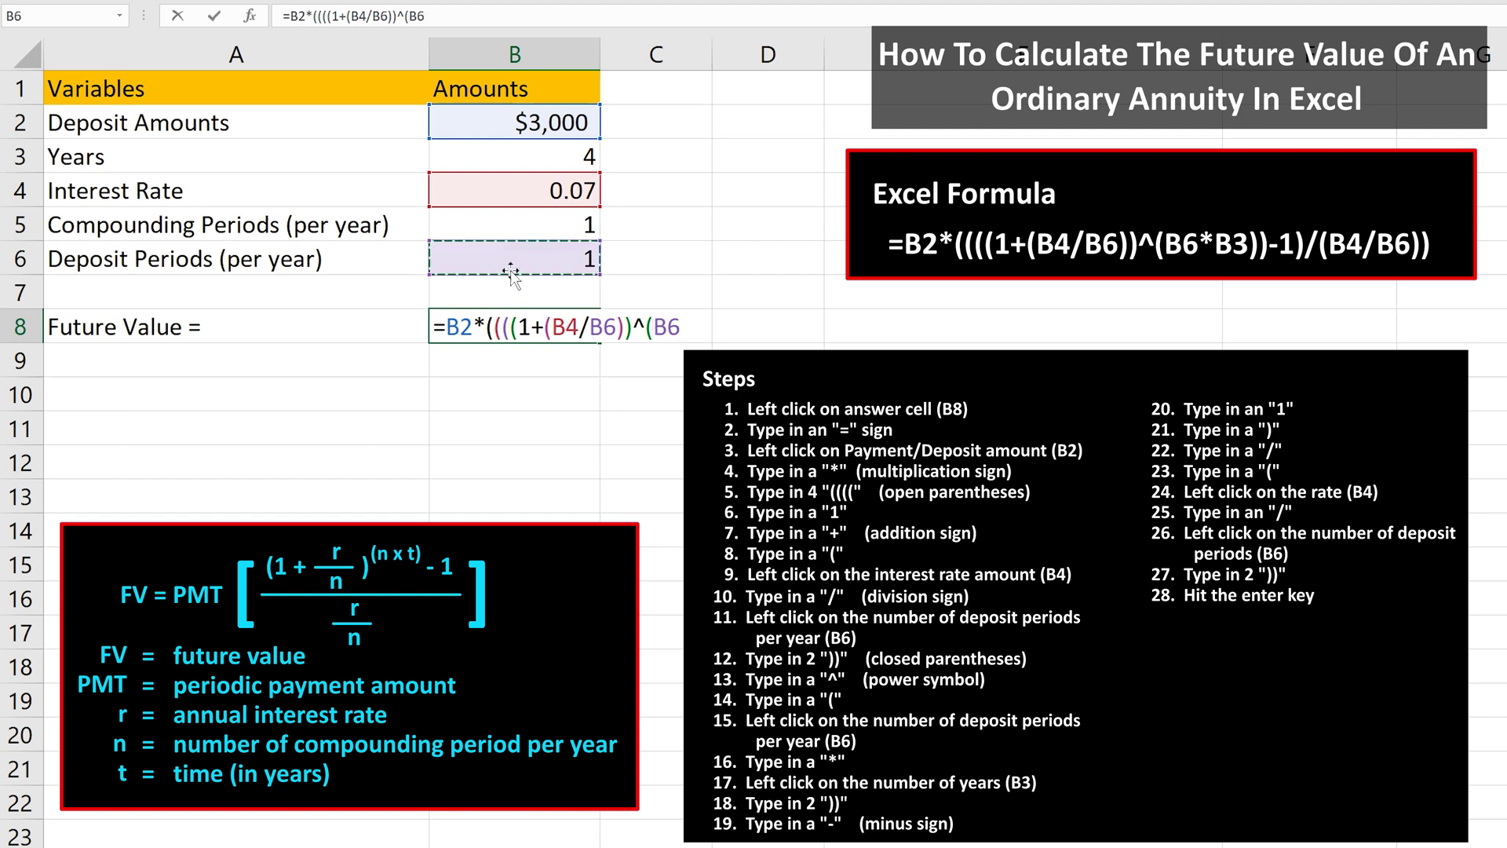
type("*")
left_click(500, 156)
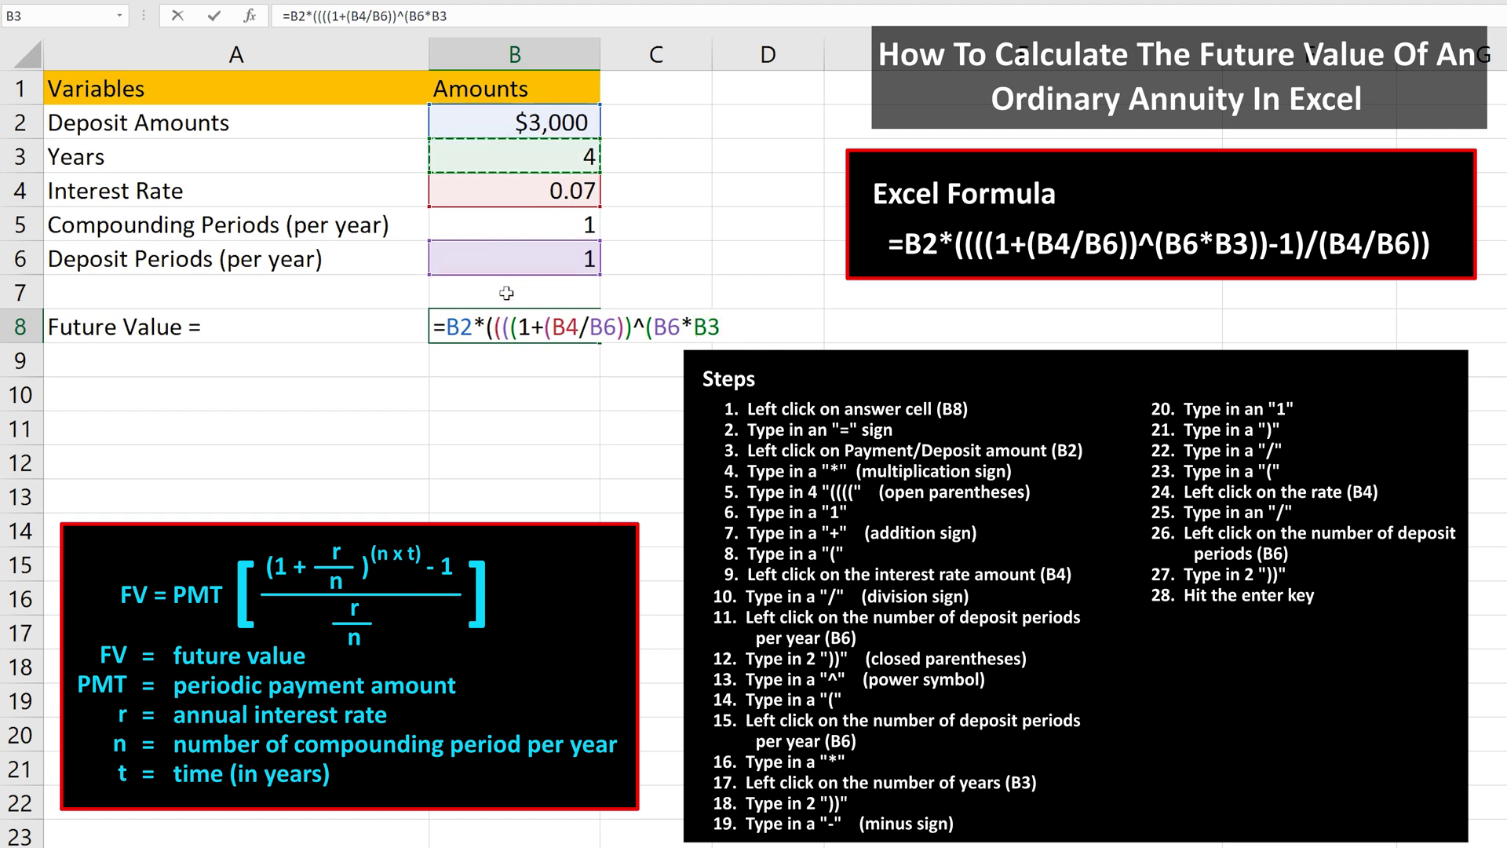
type("))")
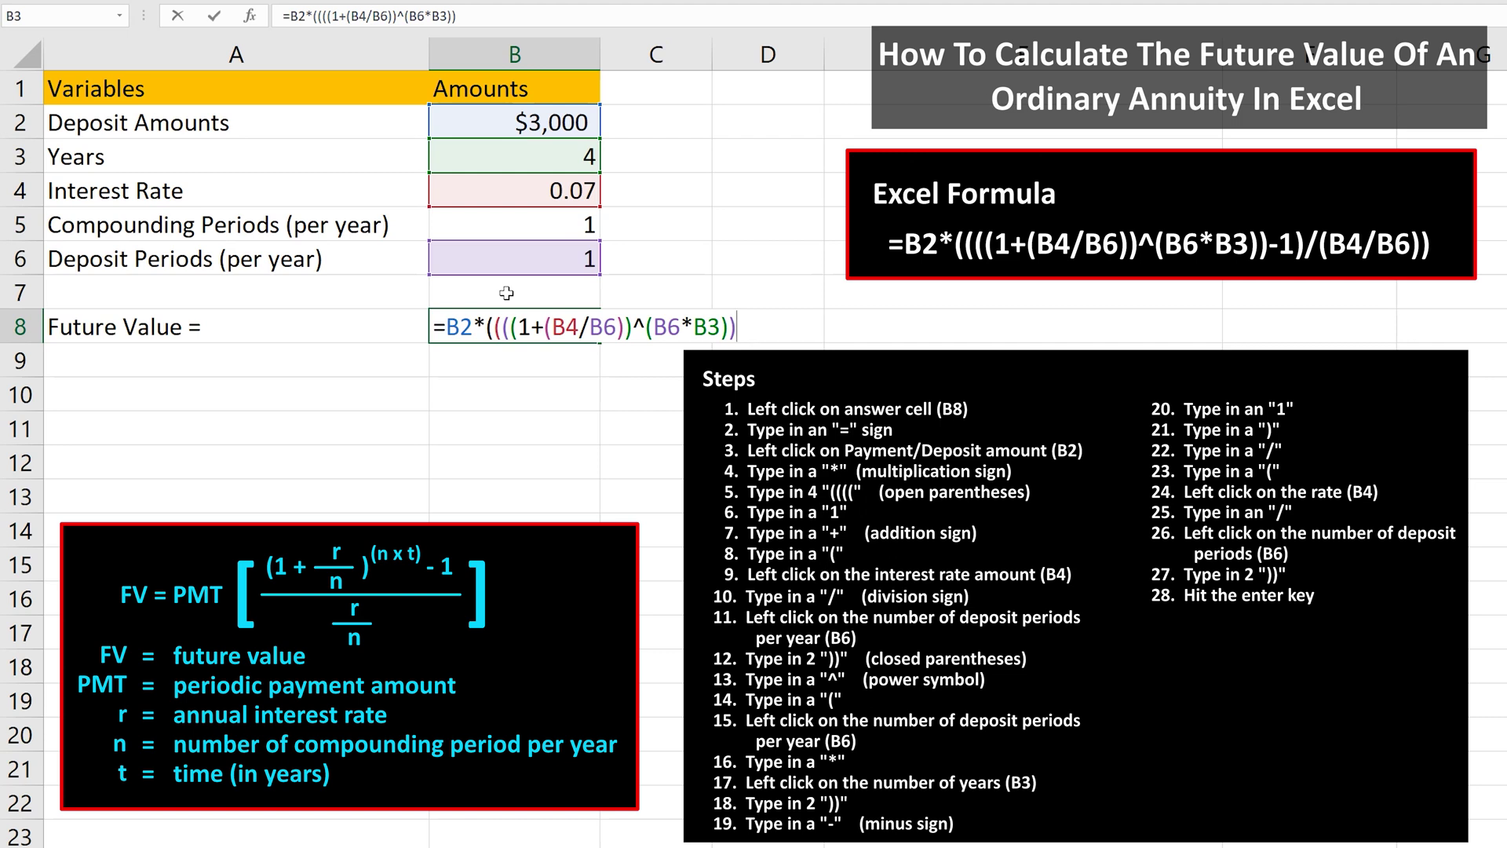
type("-1)")
type("/(")
left_click(502, 195)
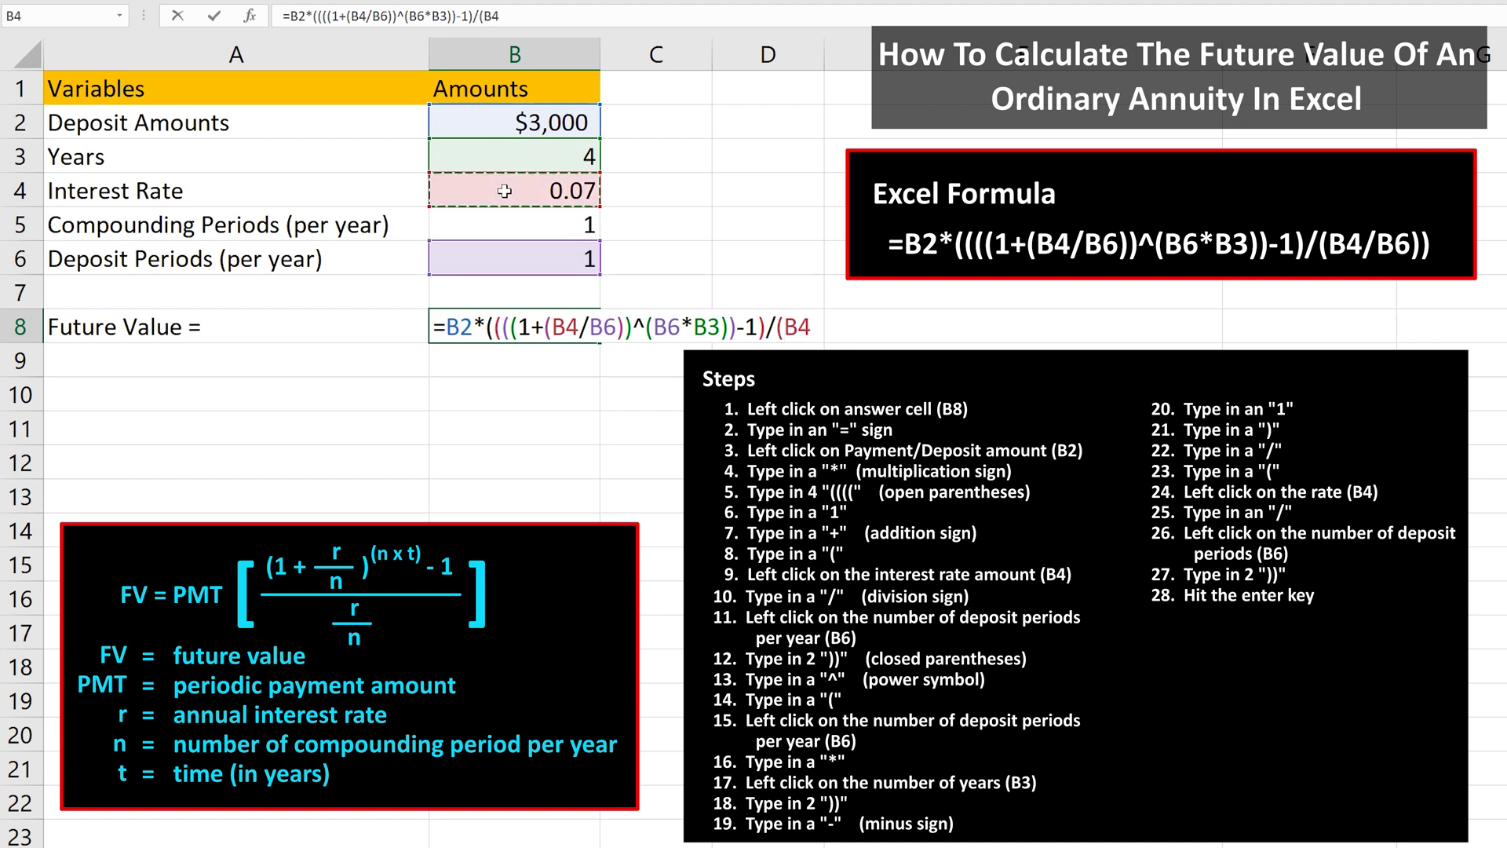
type("/")
left_click(497, 257)
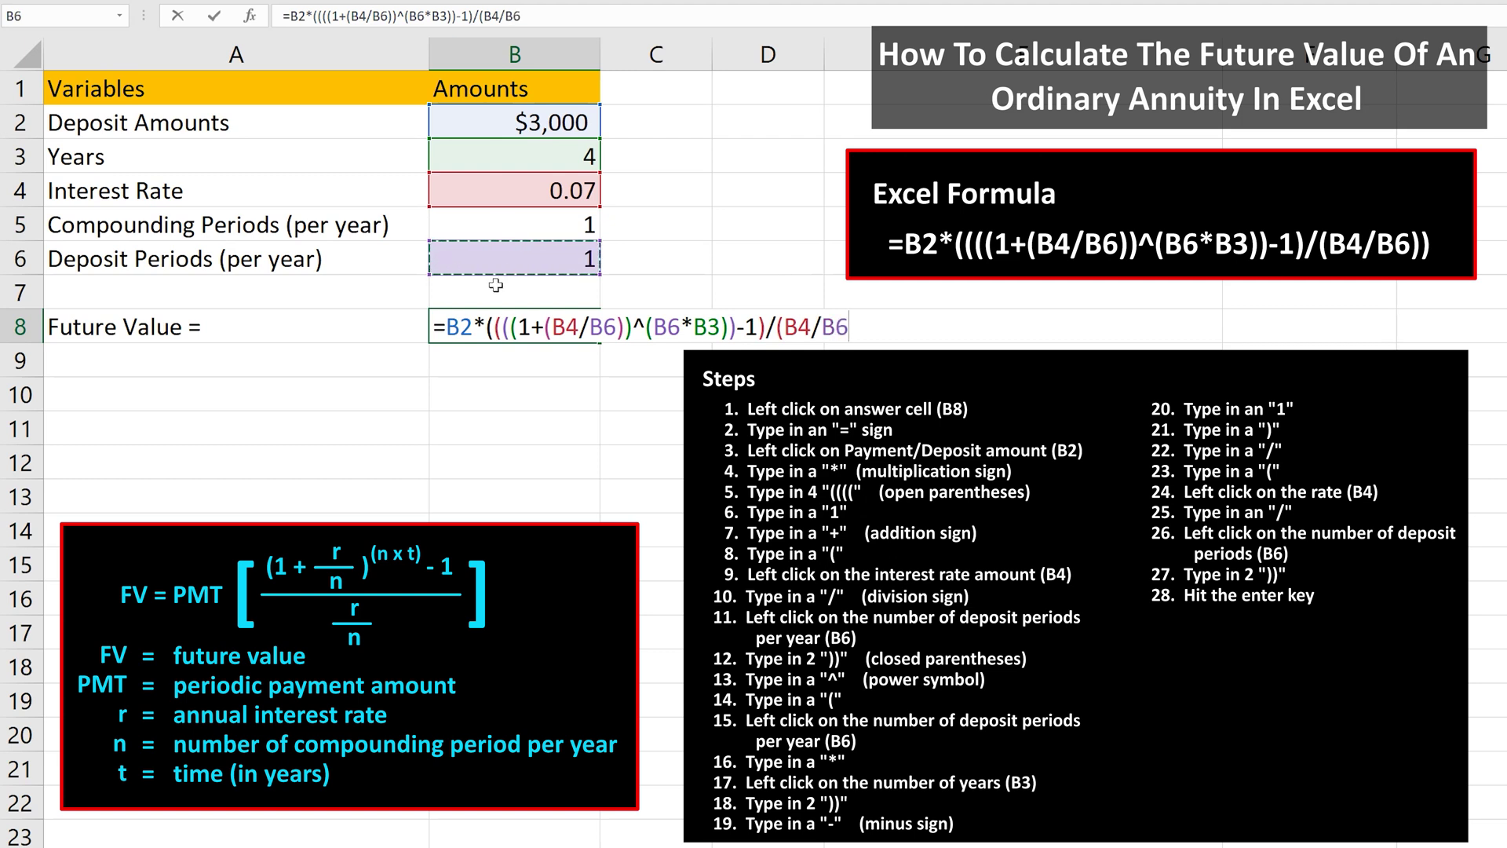
type("))")
key("Return")
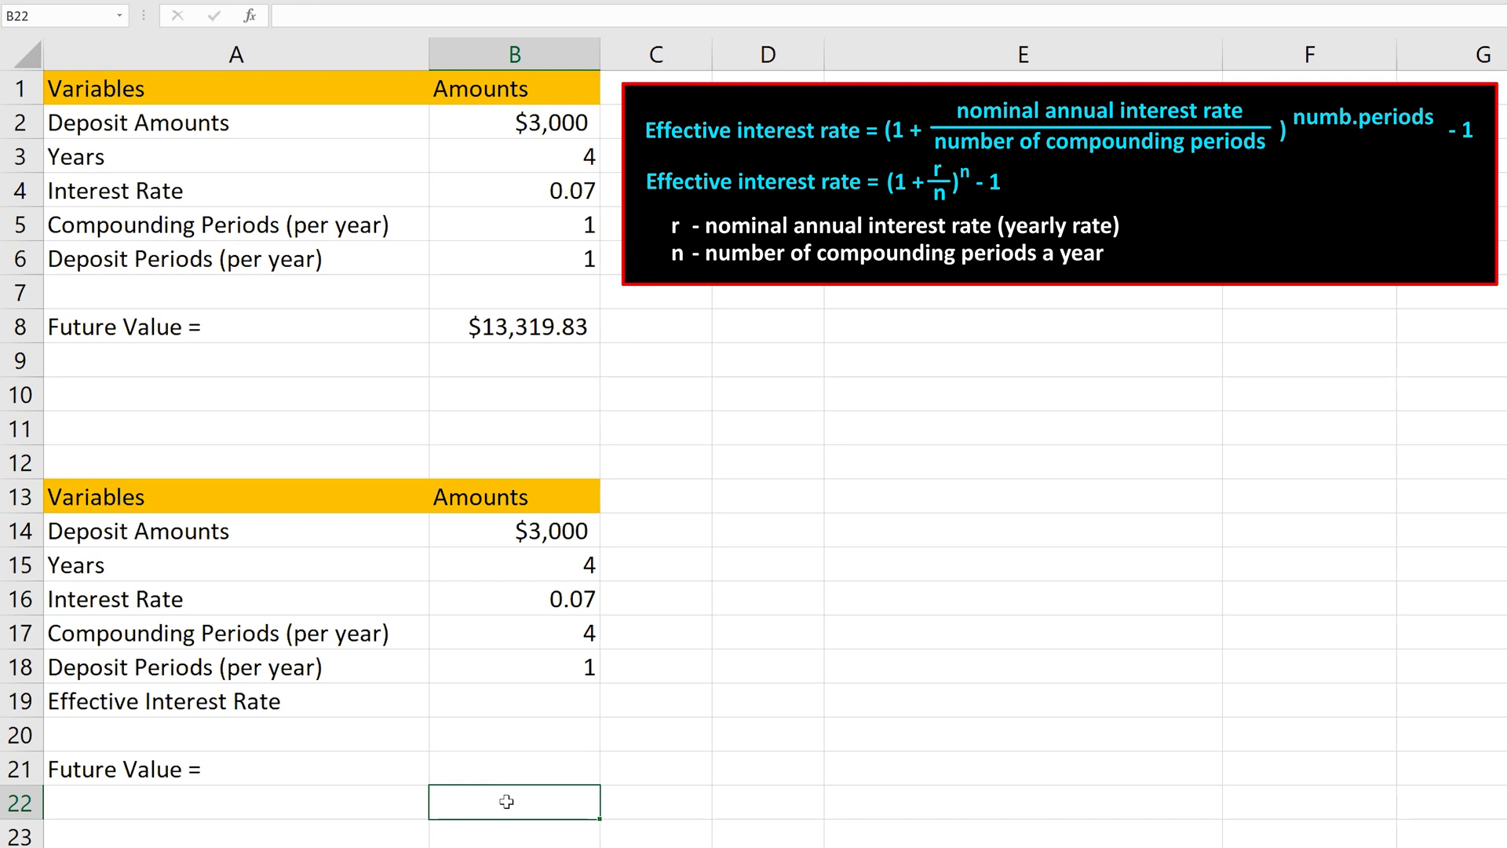
Select B19, the second table's Effective Interest Rate cell
left_click(537, 695)
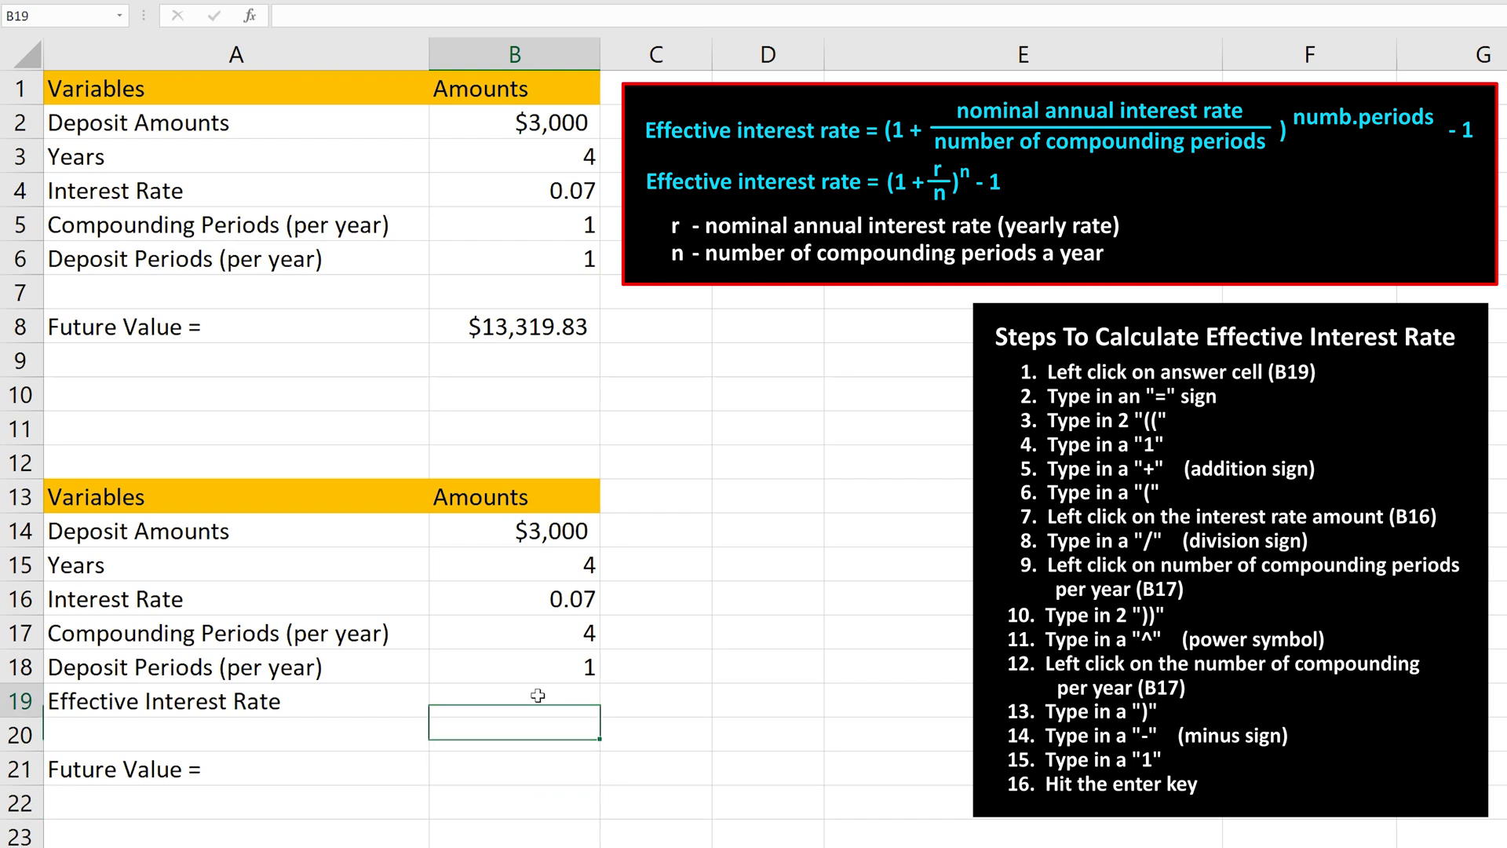
Enter the effective-rate formula =((1+(B16/B17))^B17)-1 in B19
type("=")
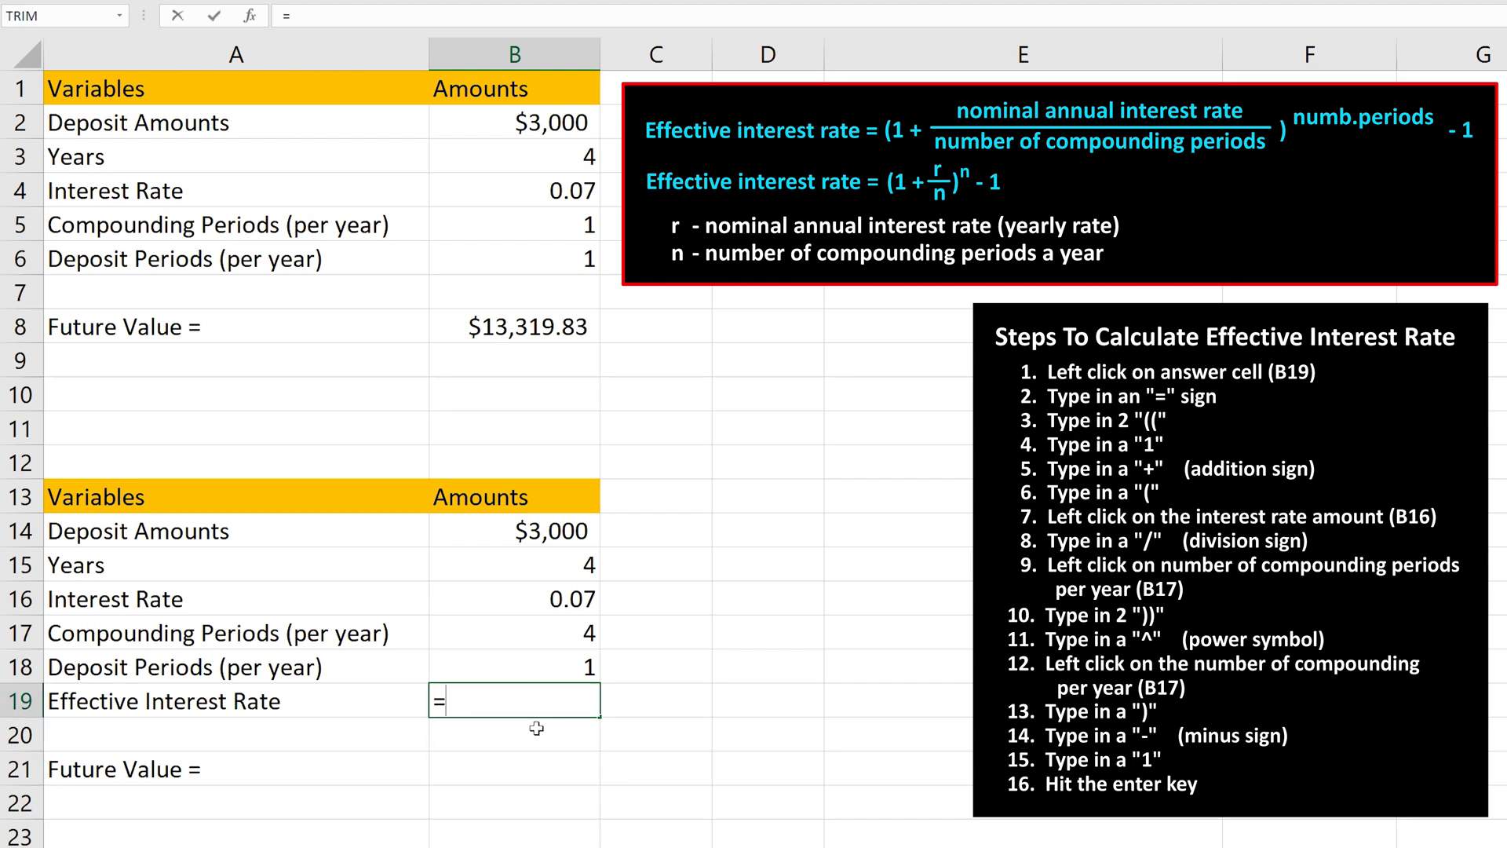
type("((1+(")
left_click(533, 604)
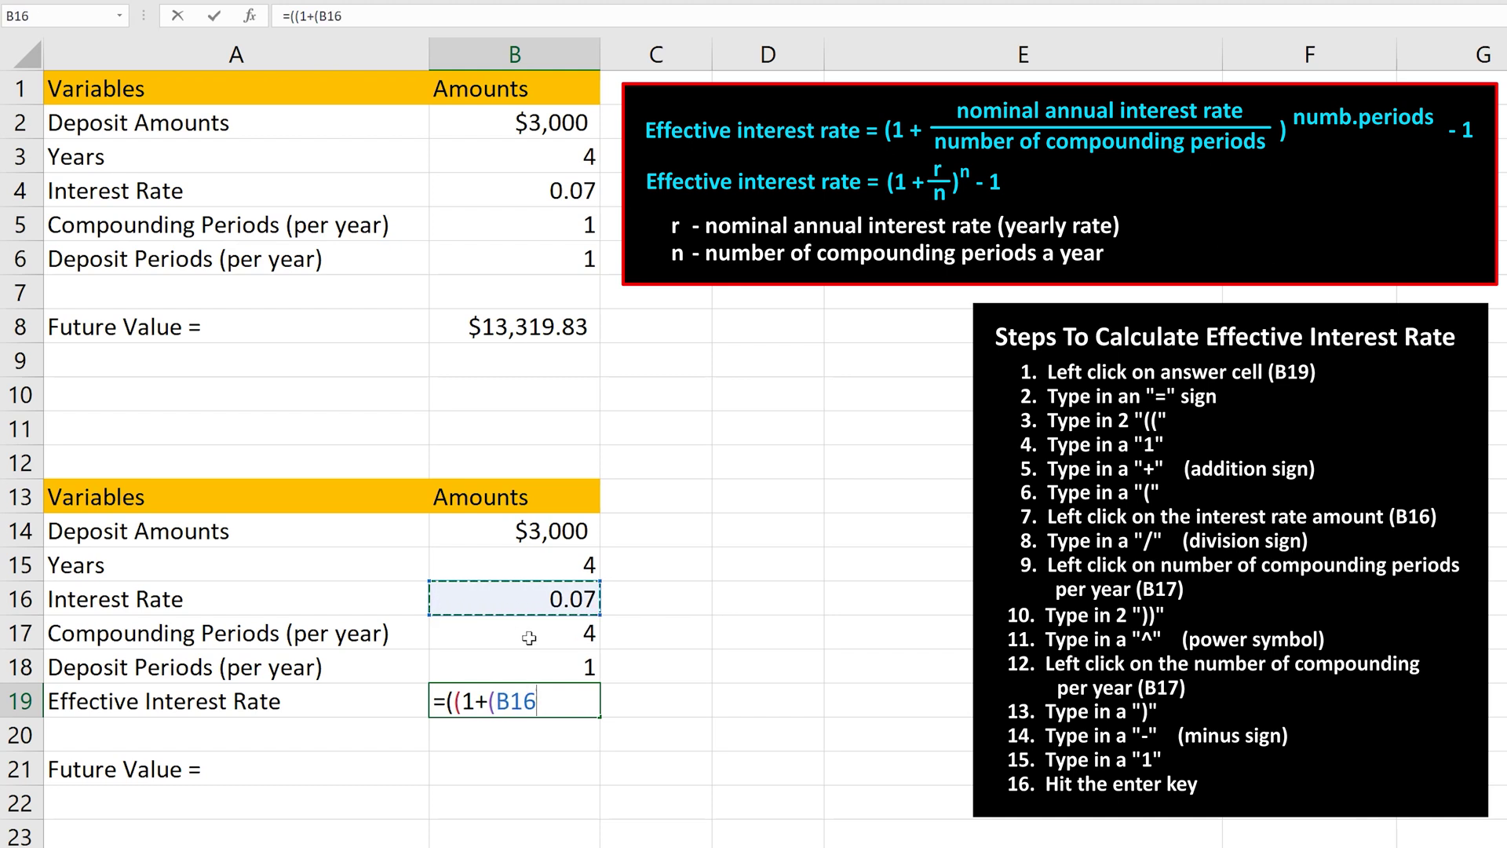
type("/")
left_click(529, 638)
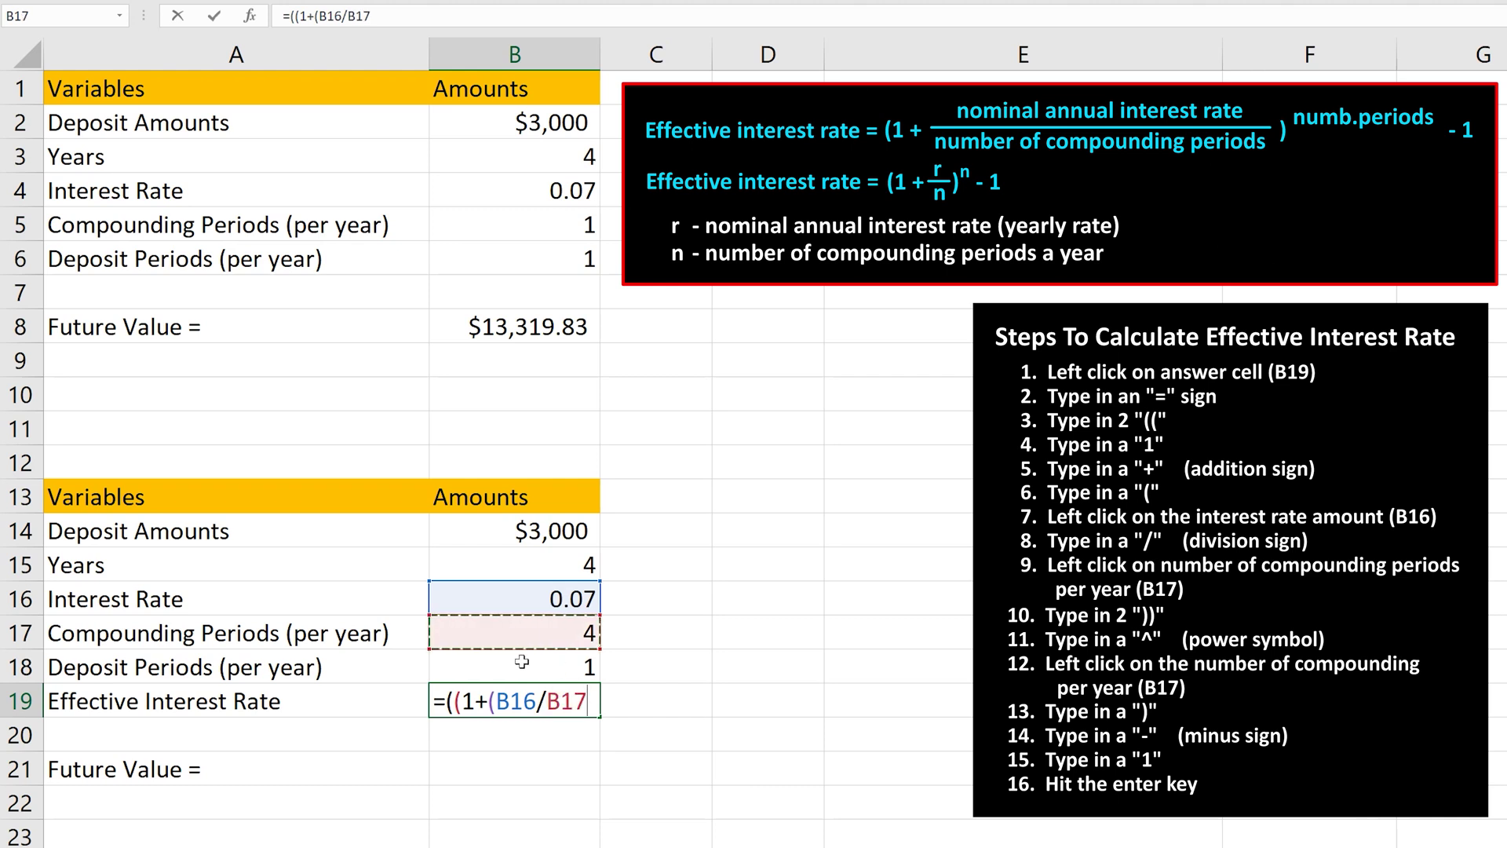
type("))")
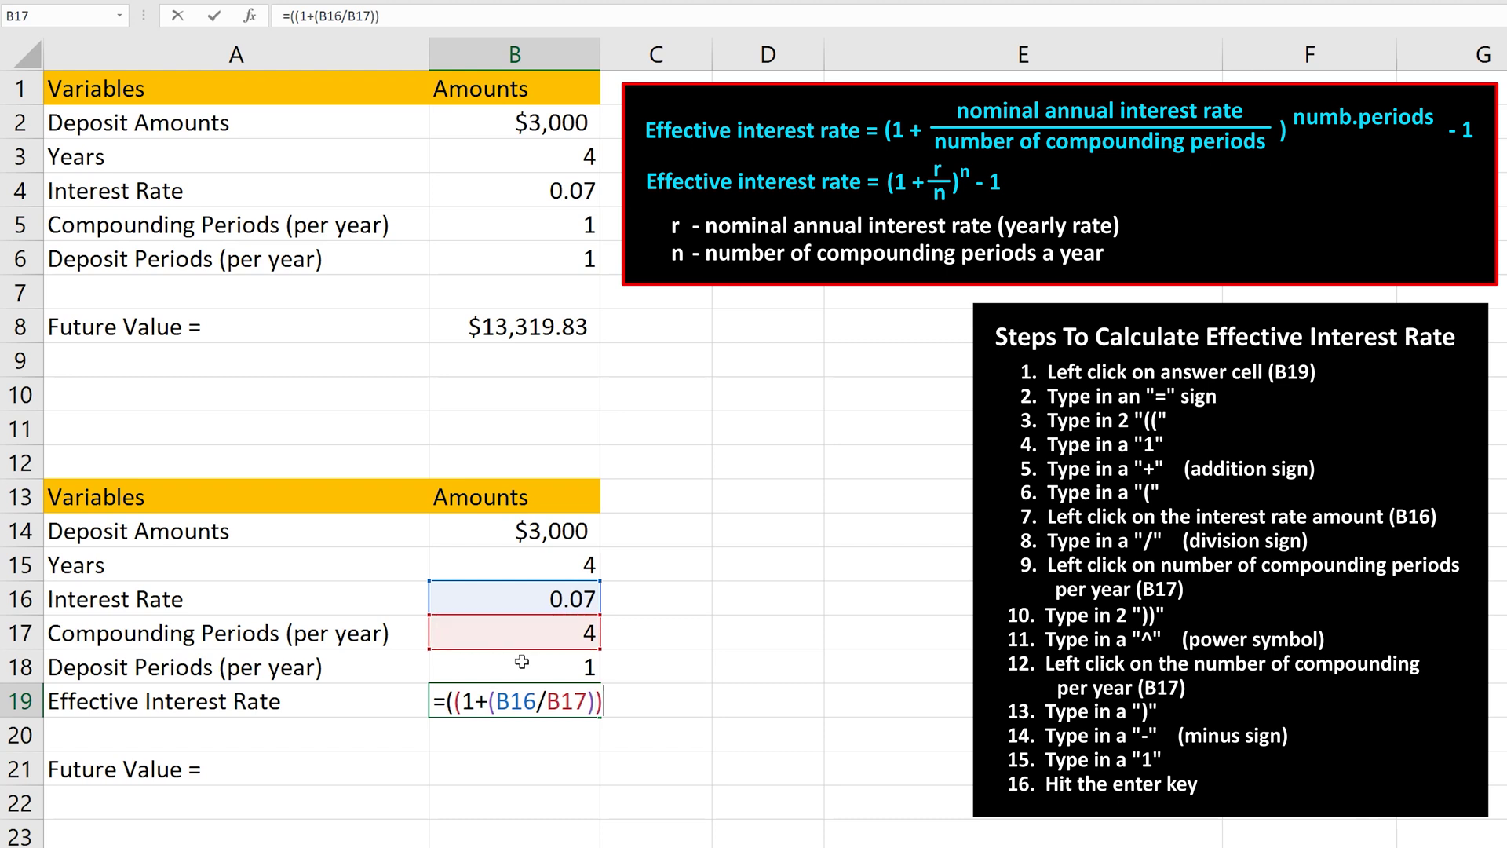
type("^")
left_click(511, 630)
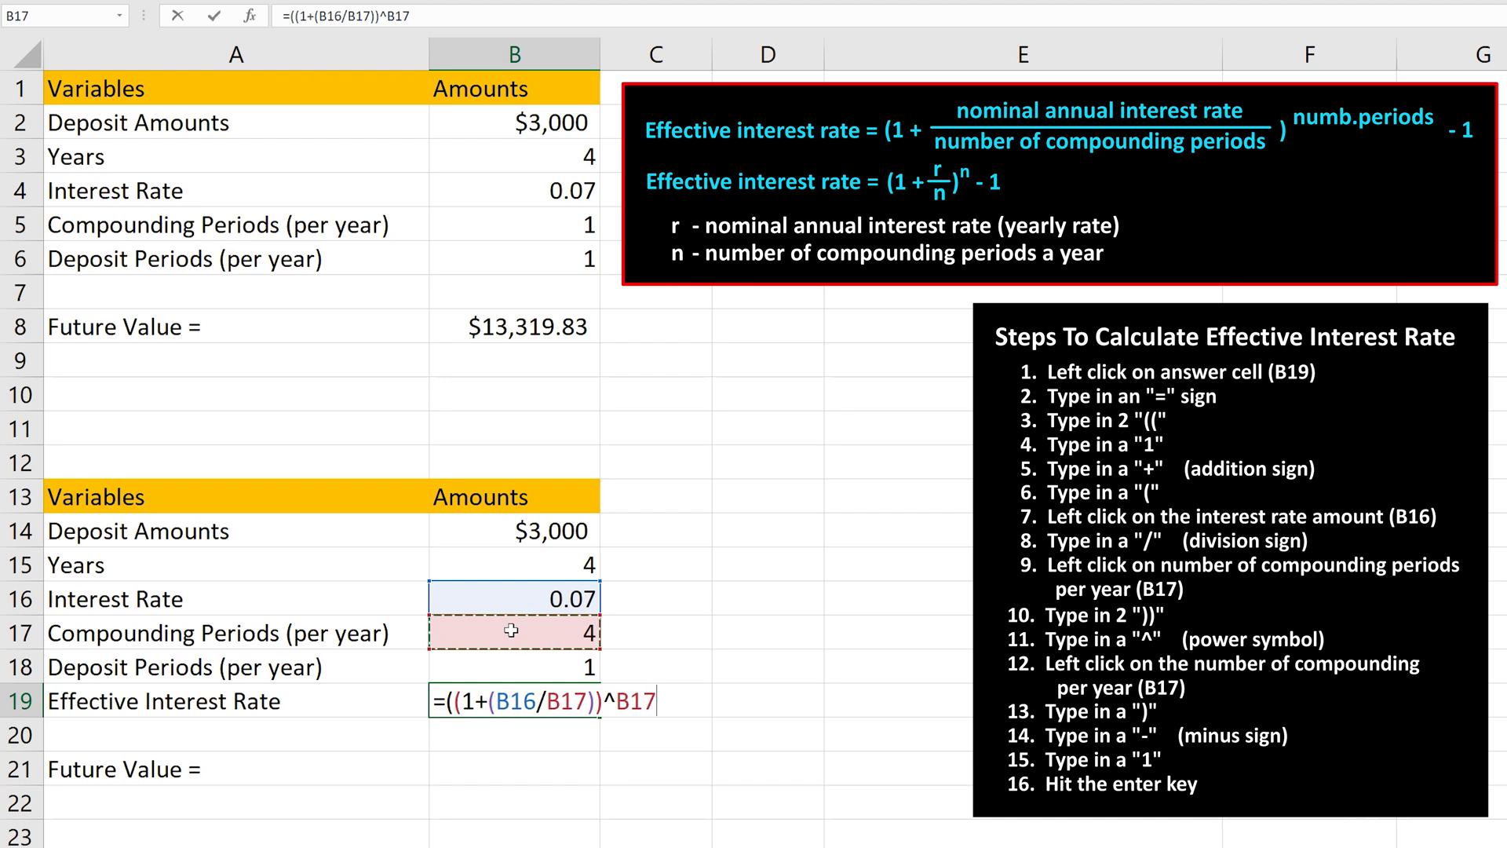
type(")-1")
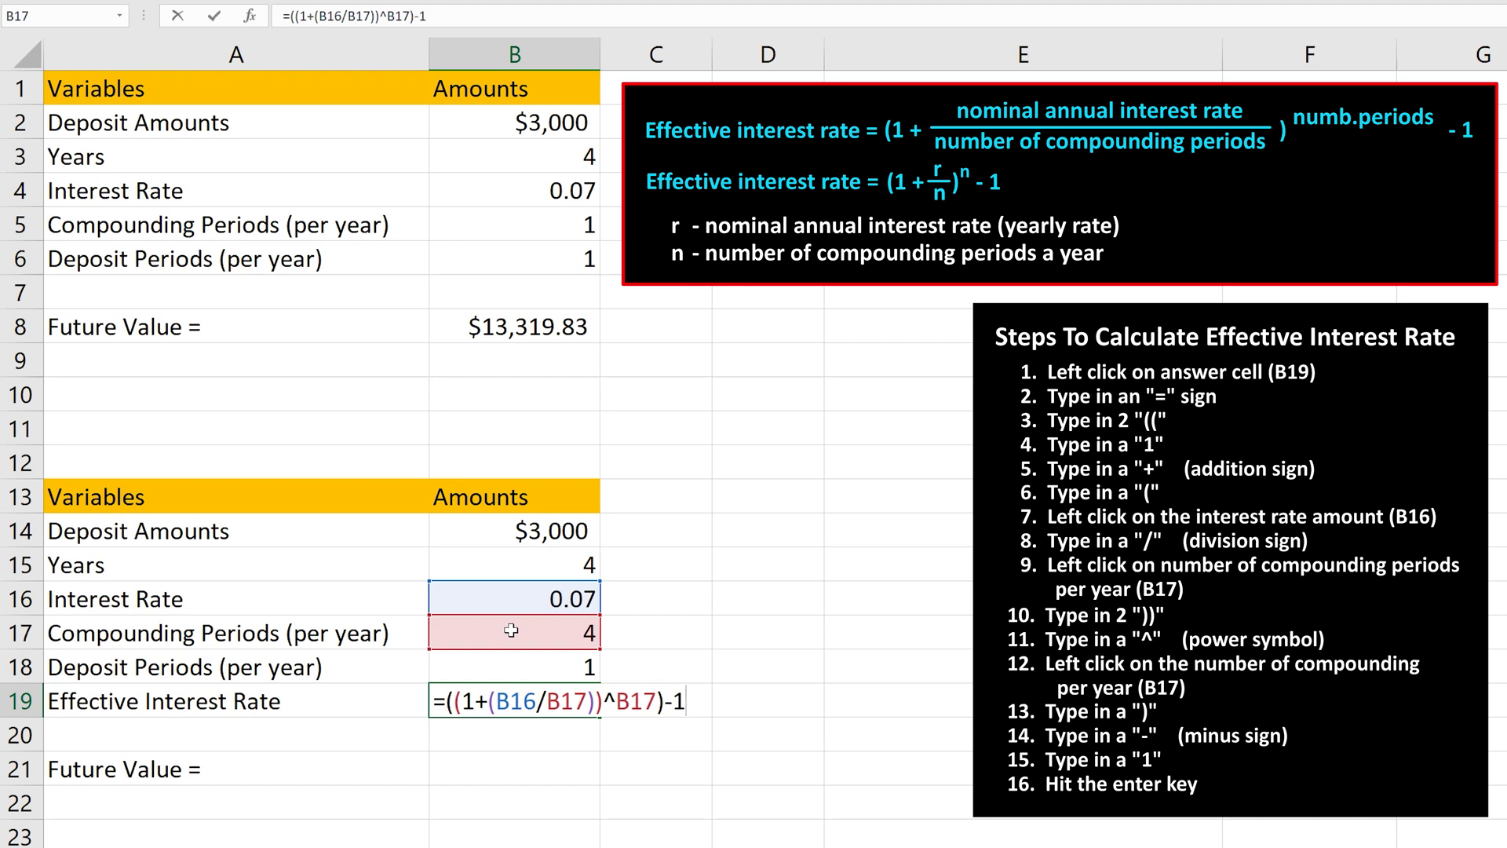
key("Return")
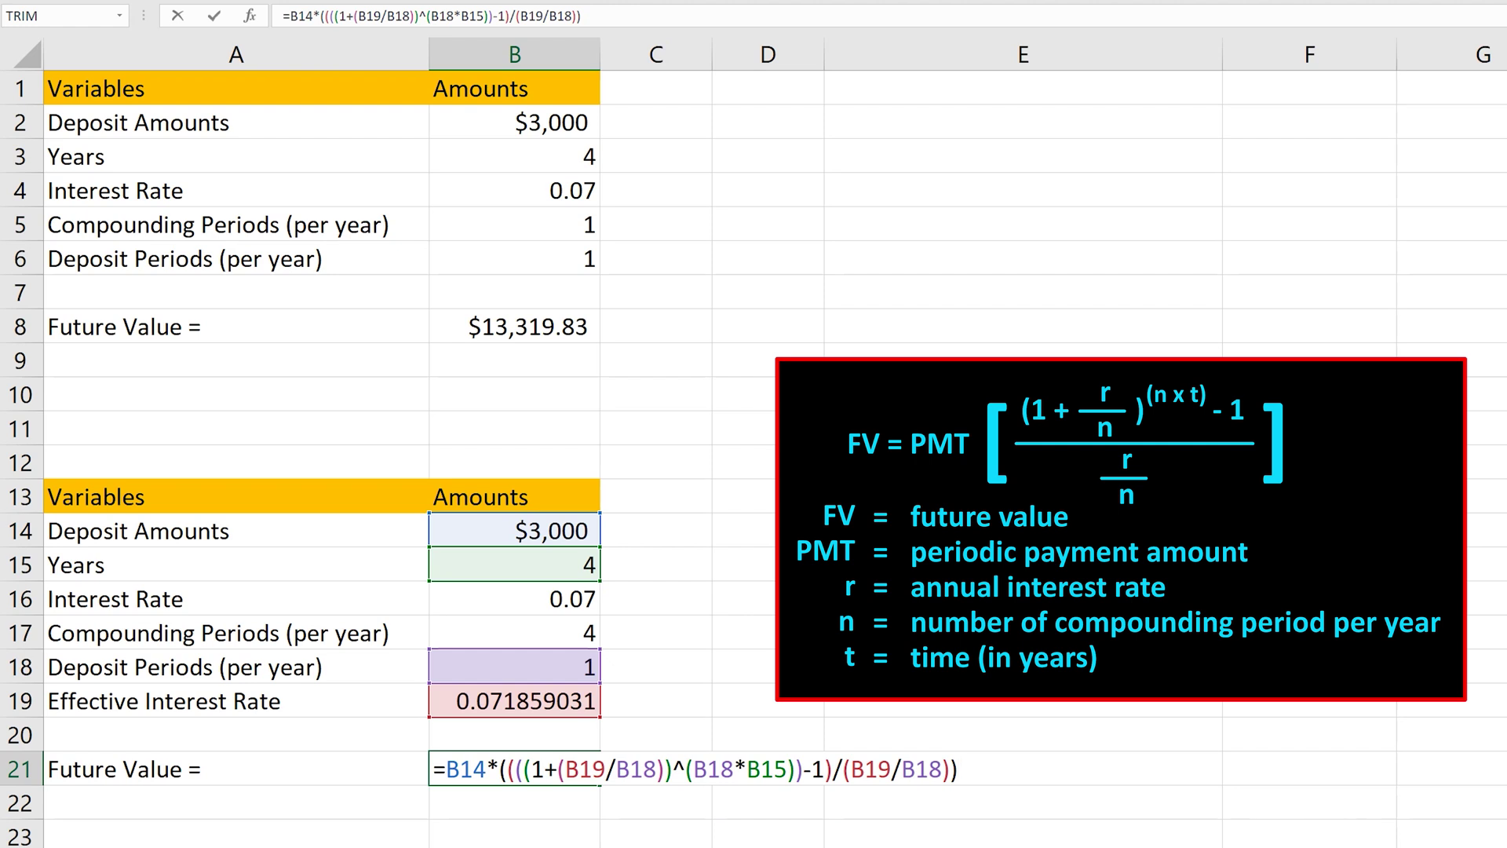
Commit B21's future-value formula =B14*((((1+(B19/B18))^(B18*B15))-1)/(B19/B18))
key("Return")
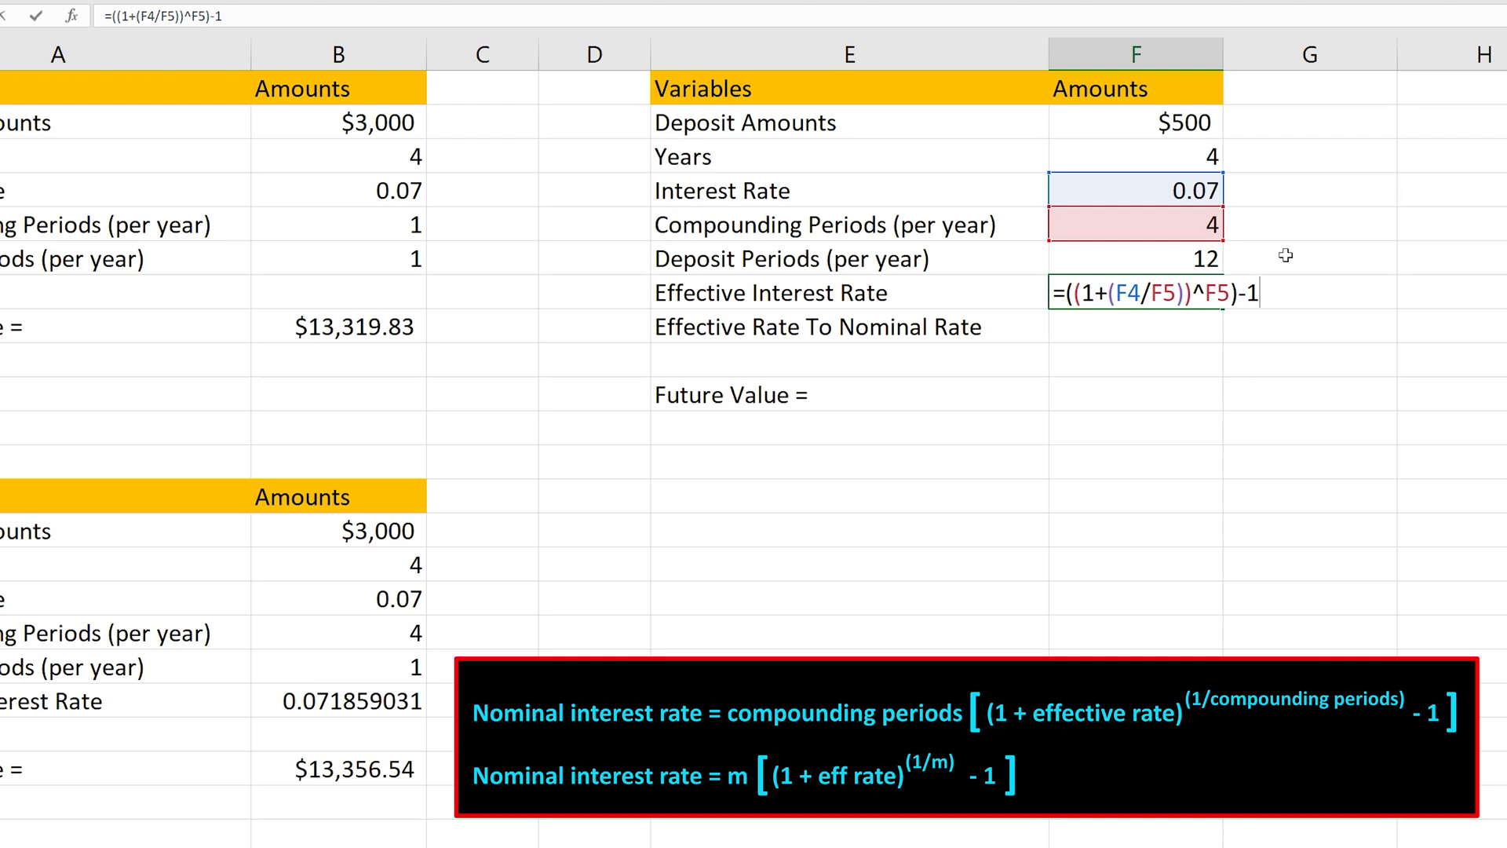
Commit the effective-rate formula =((1+(F4/F5))^F5)-1 in F7
key("Return")
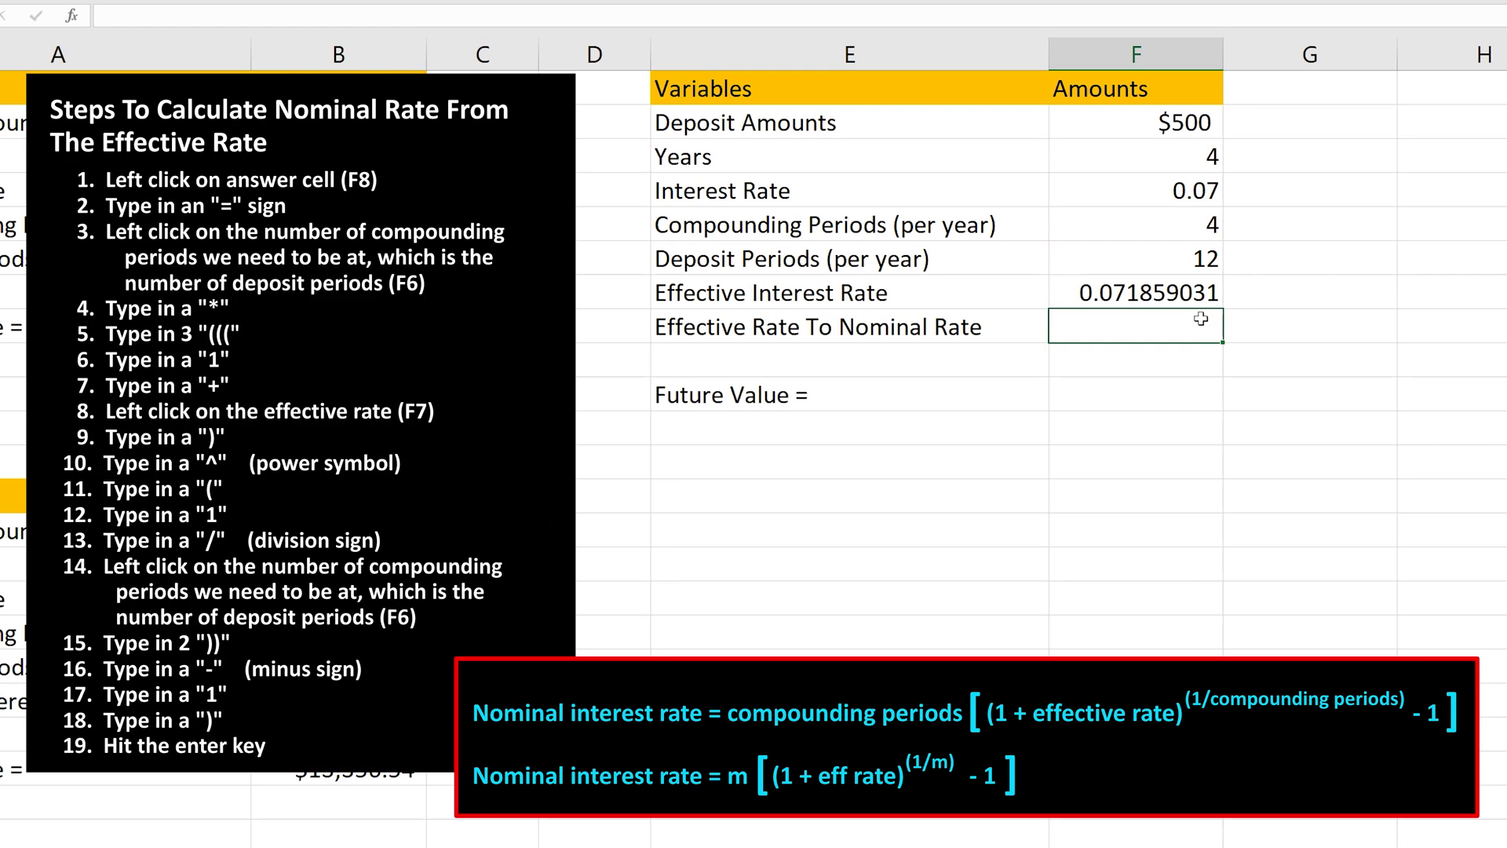
Enter =F6*(((1+F7)^(1/F6))-1) in F8 to convert the effective rate to nominal
type("=")
left_click(1167, 251)
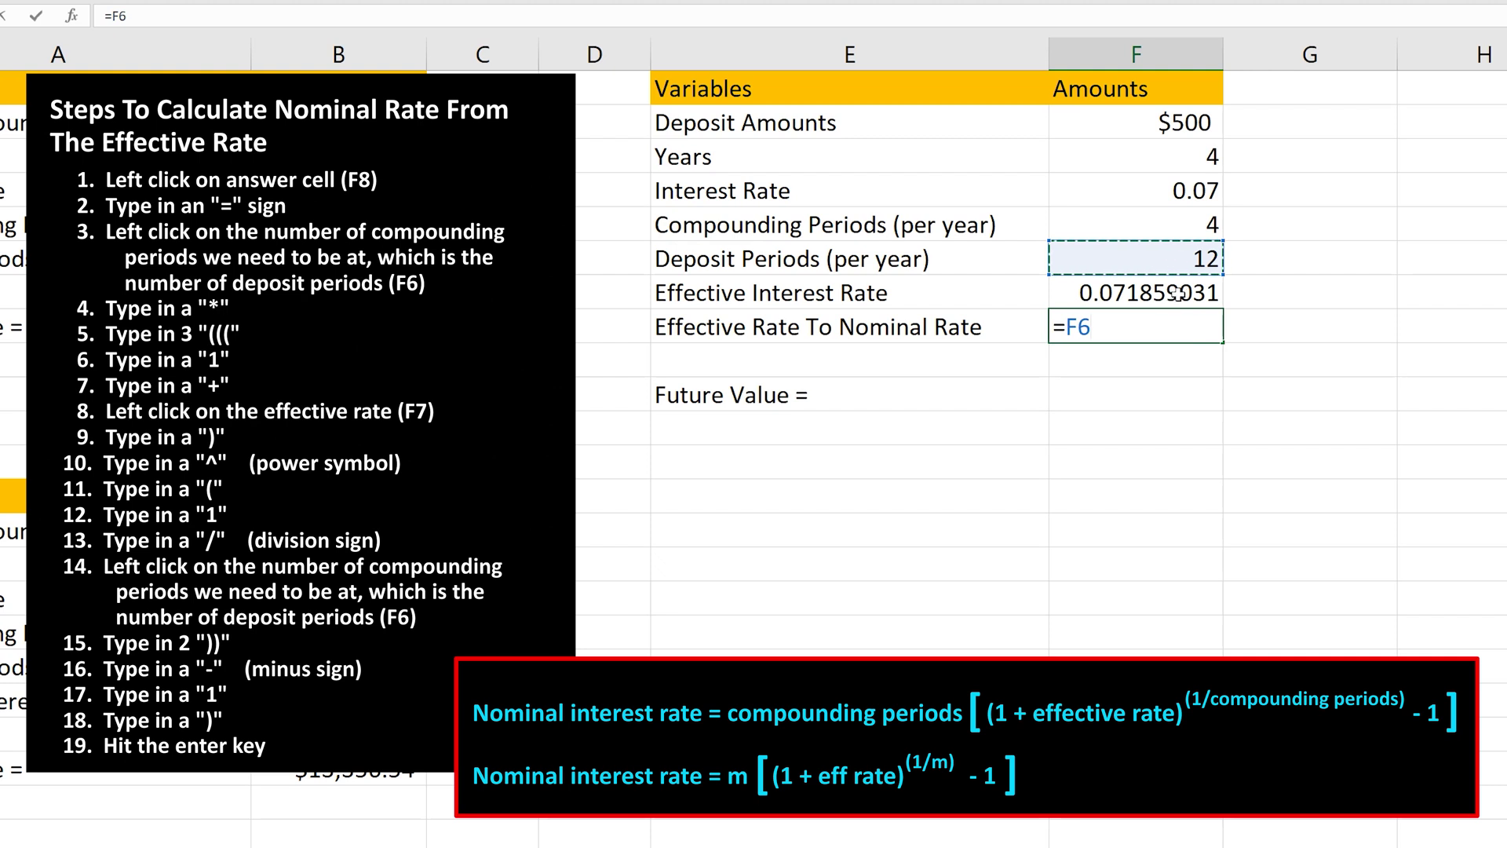
type("*(((")
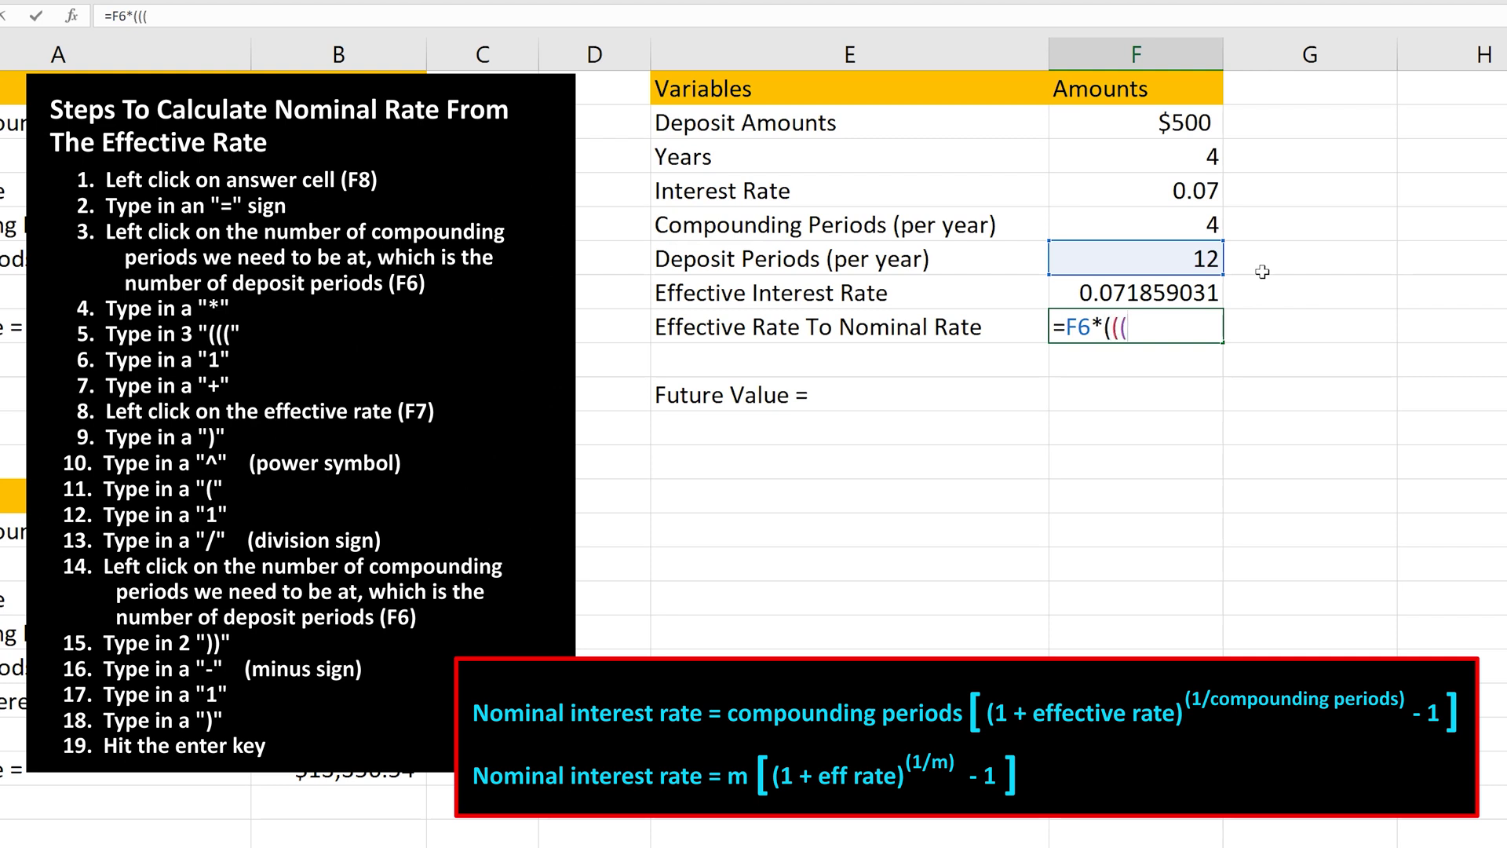
type("1+")
left_click(1211, 291)
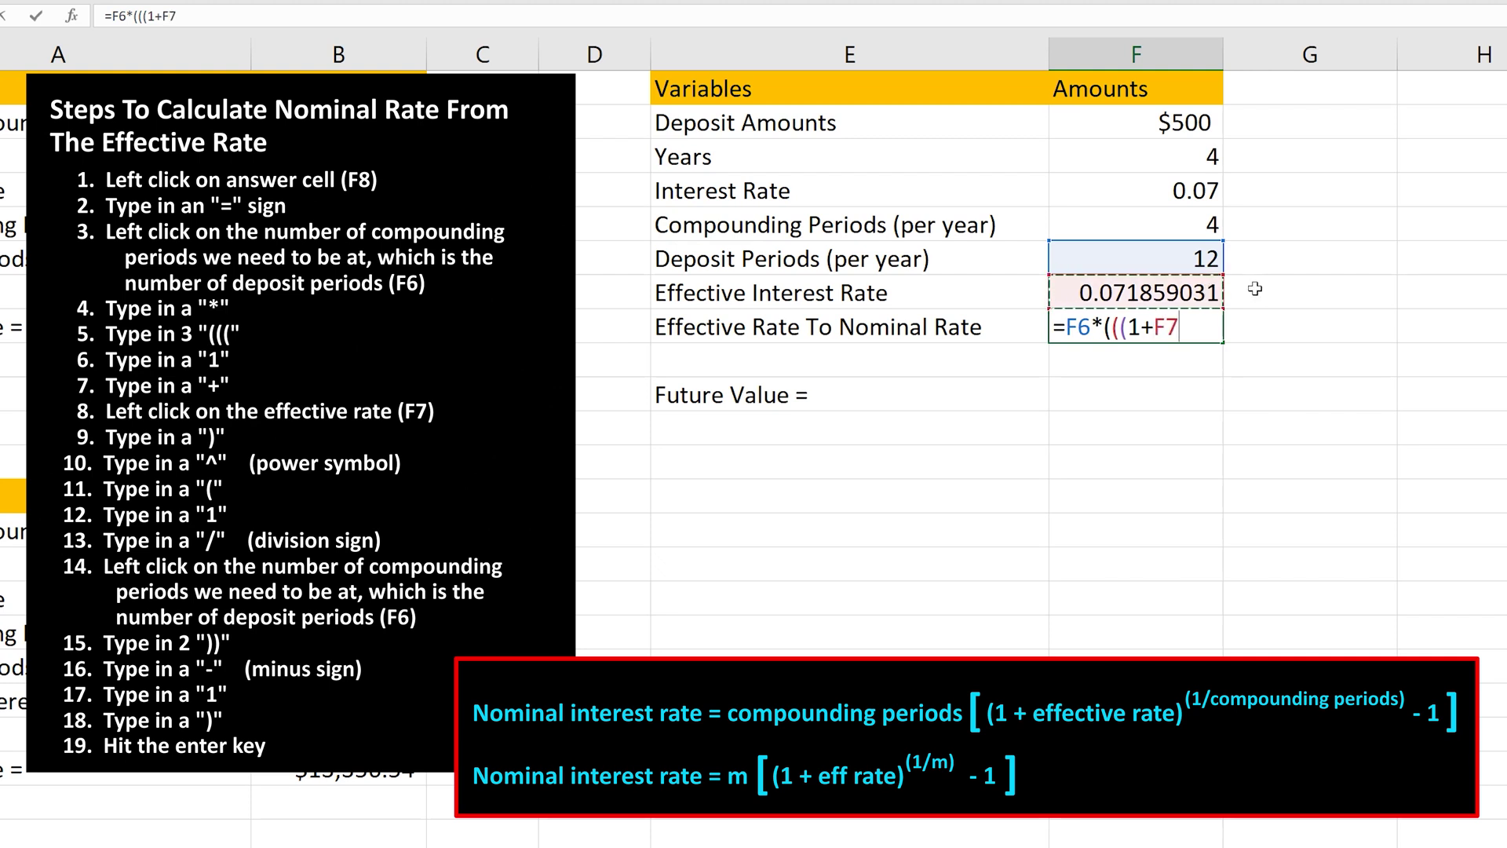
type(")")
type("^(1/")
left_click(1197, 257)
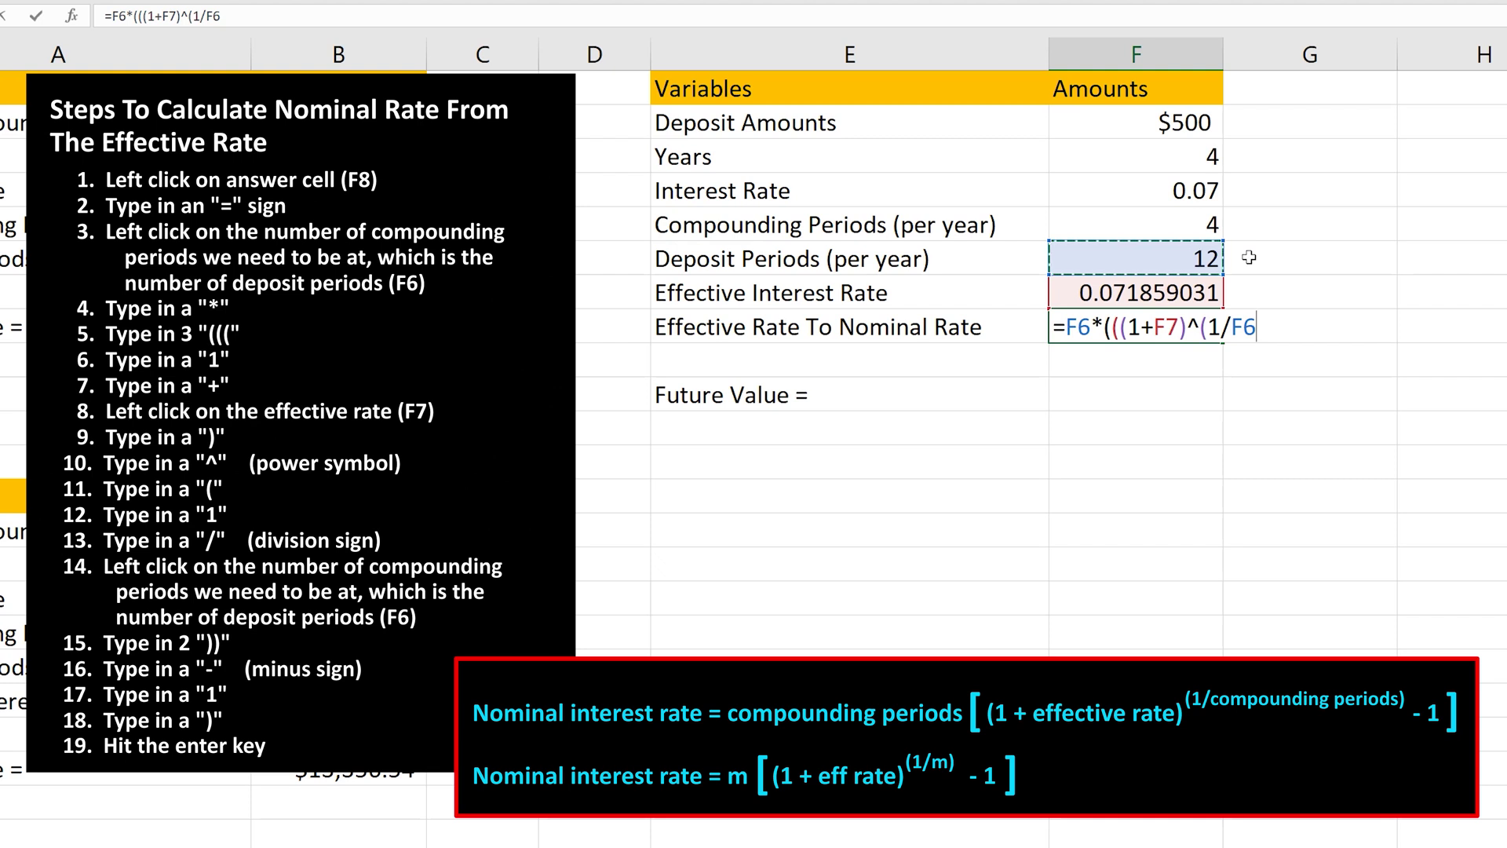
type("))-")
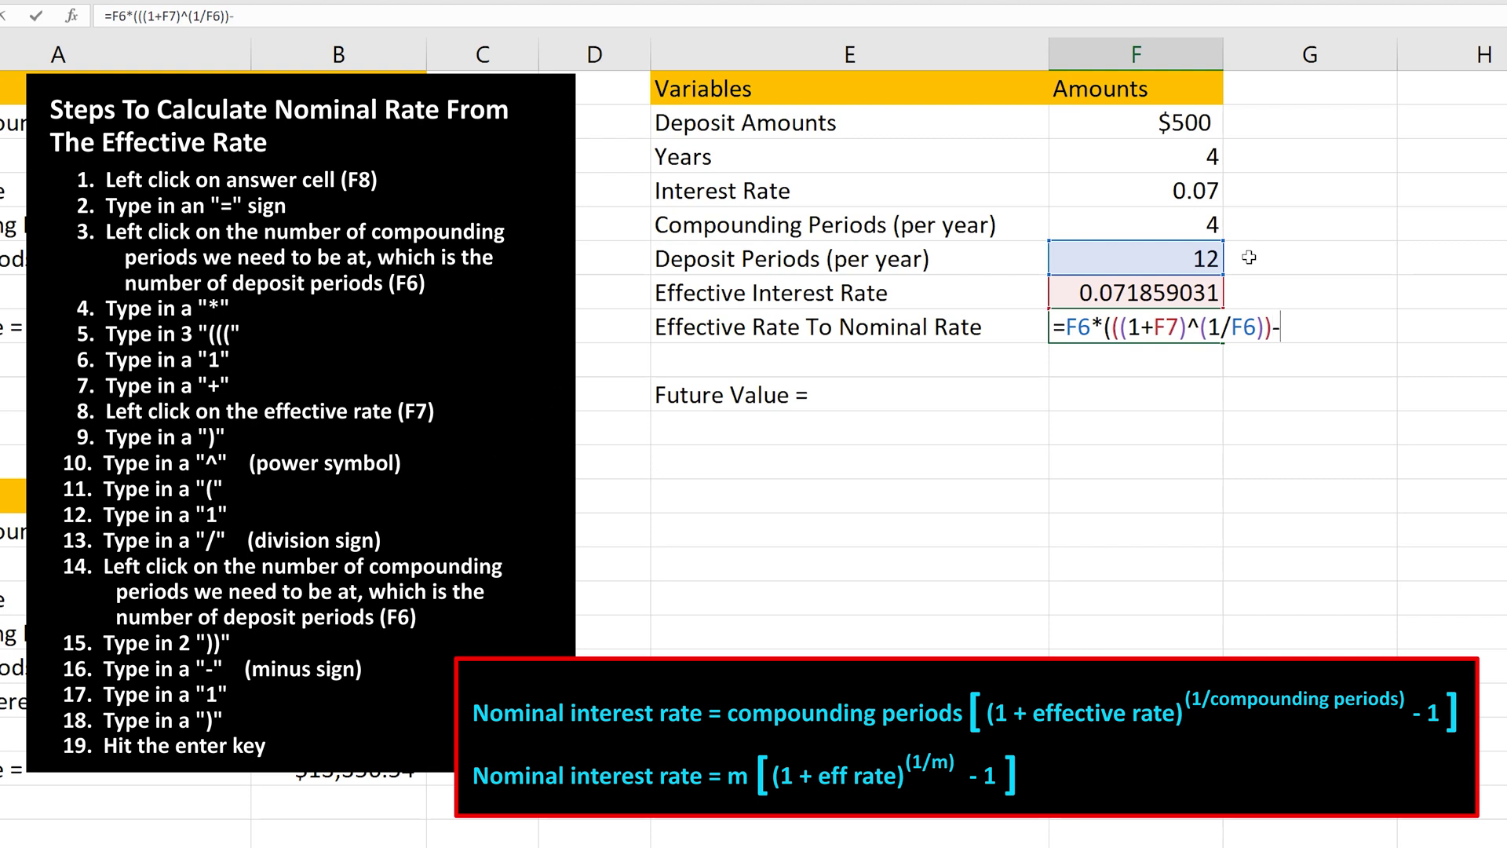
type("1)")
key("Return")
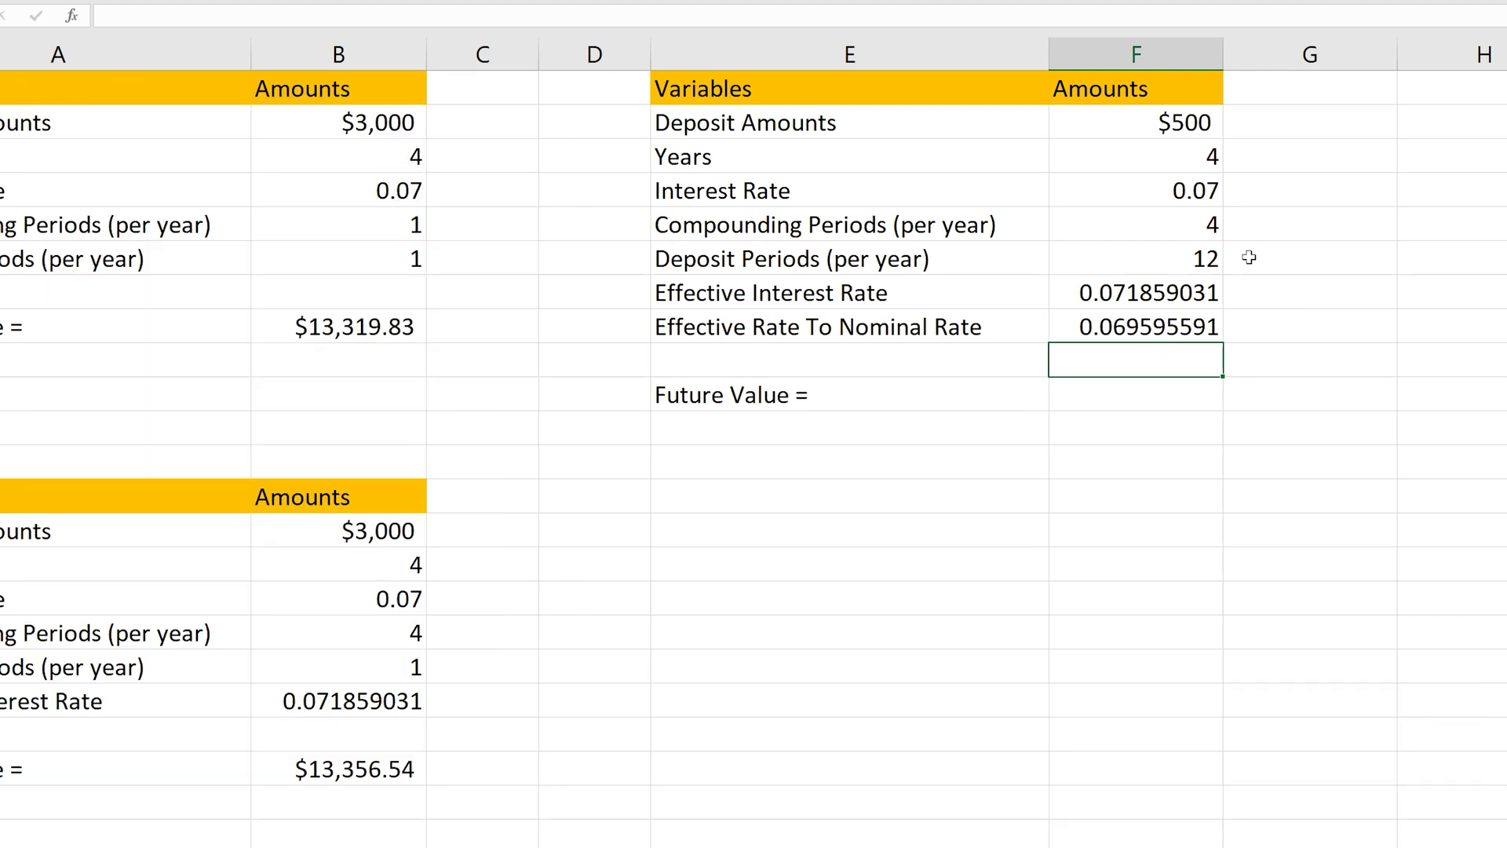
Enter =F2*((((1+(F8/F6))^(F6*F3))-1)/(F8/F6)) in F10 for the future value
key("Down")
type("=F2*((((1+(F8/F6))^(F6*F3))-1)/(F8/F6))")
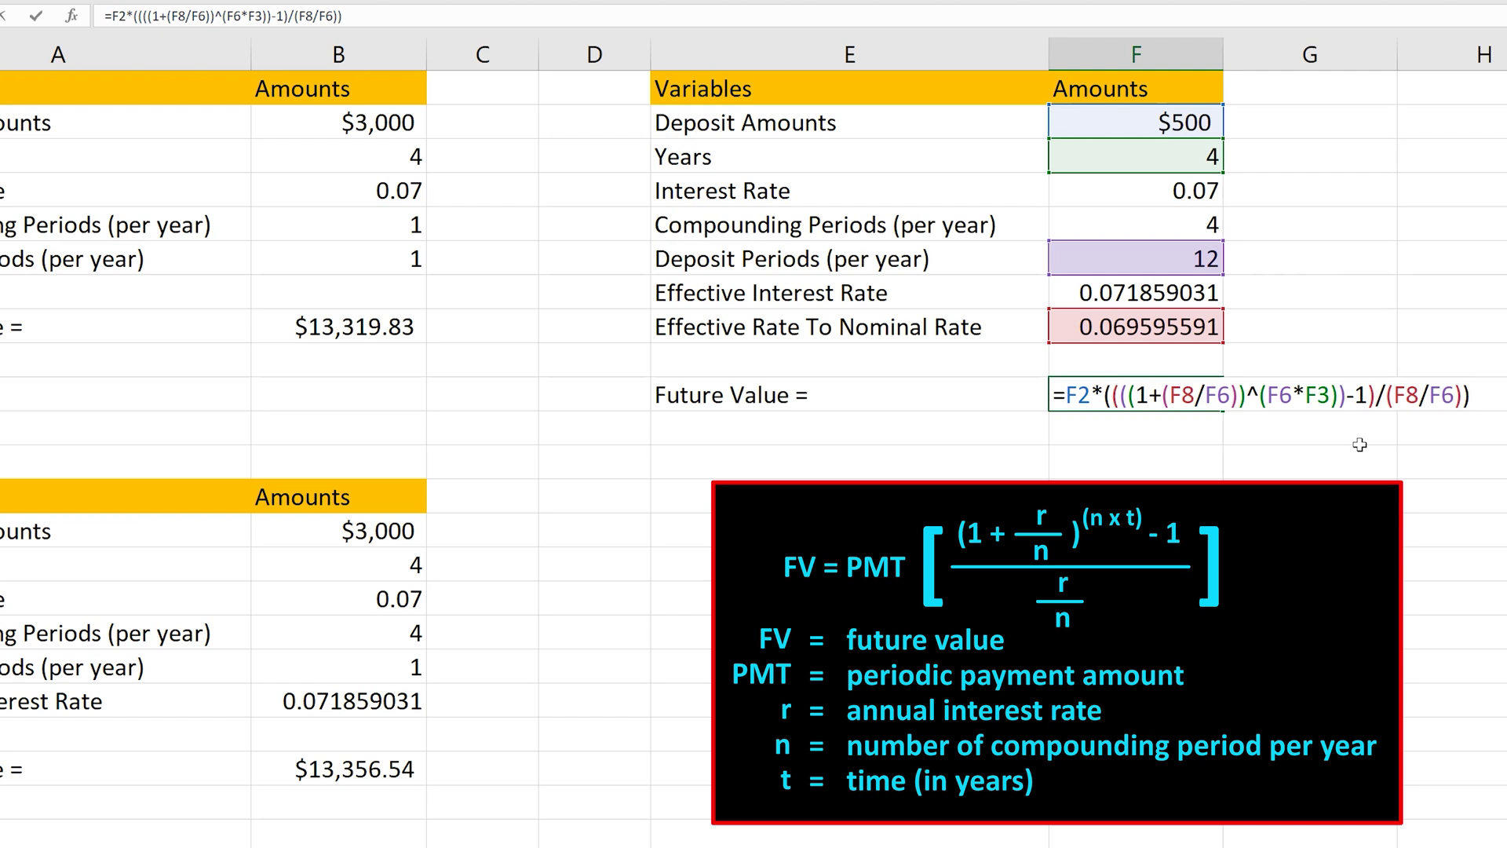
key("Return")
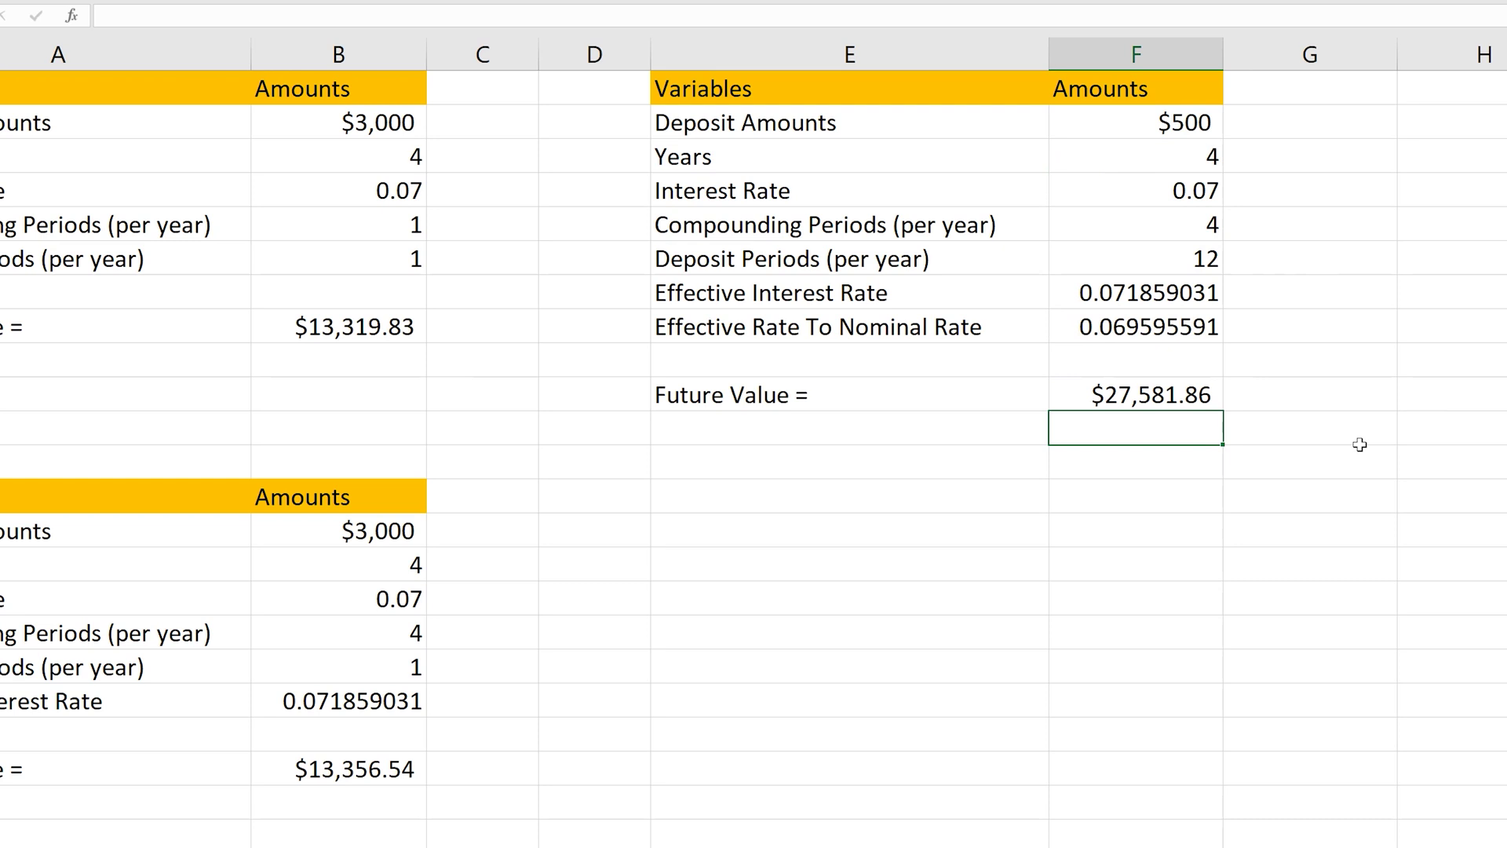